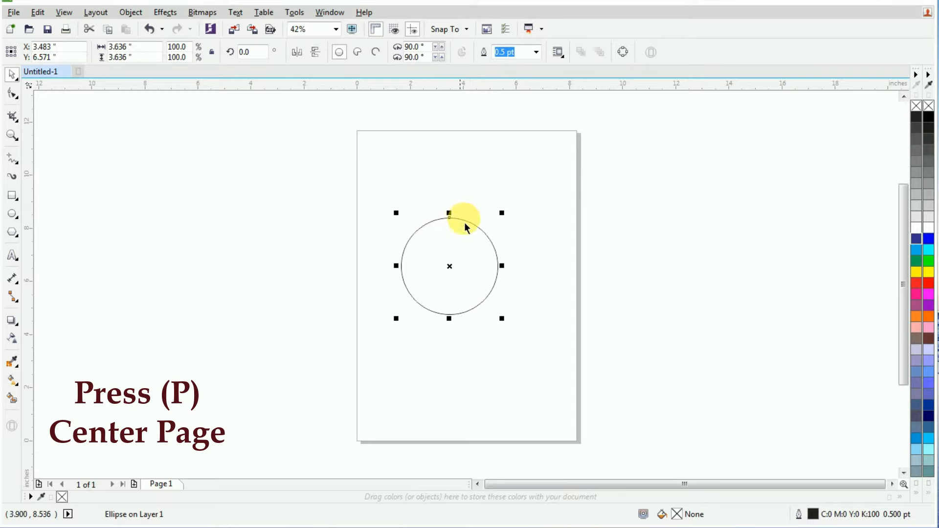
- Center the 3.636 in circle on the page and select it at full object zoom
{"action": "left_click", "coordinate": [532, 214]}
{"action": "key", "text": "F4"}
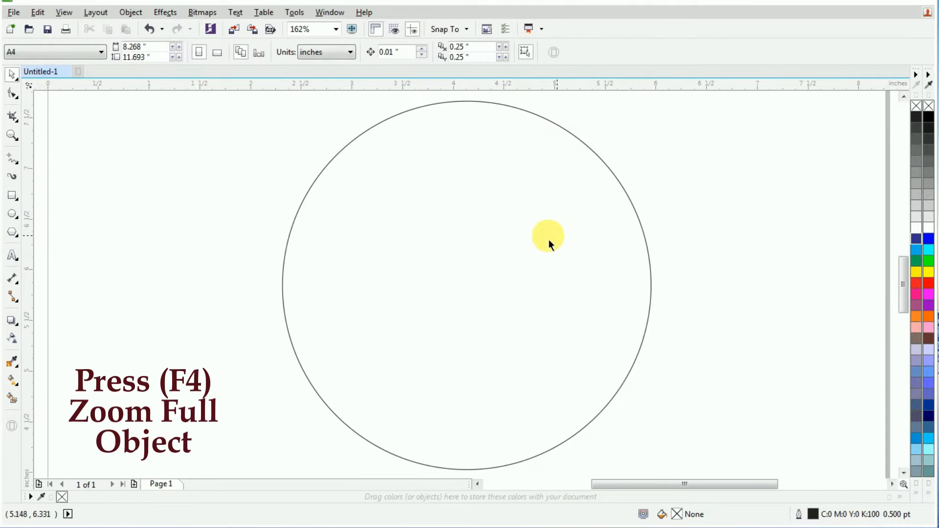
{"action": "left_click", "coordinate": [549, 240]}
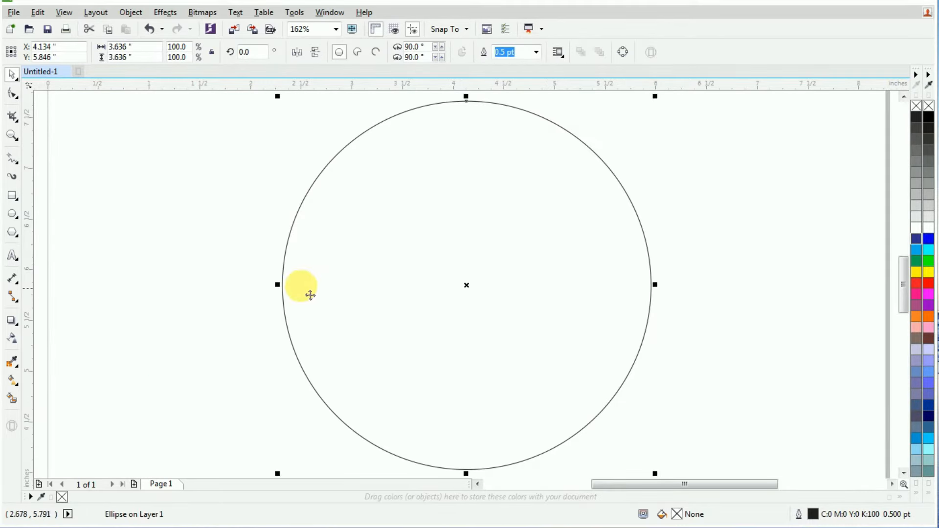
- Draw an ellipse about 2.63 by 1.25 in overlapping the circle's upper-right edge
{"action": "left_click", "coordinate": [13, 213]}
{"action": "left_click_drag", "start_coordinate": [455, 186], "coordinate": [721, 311]}
{"action": "left_click", "coordinate": [14, 77]}
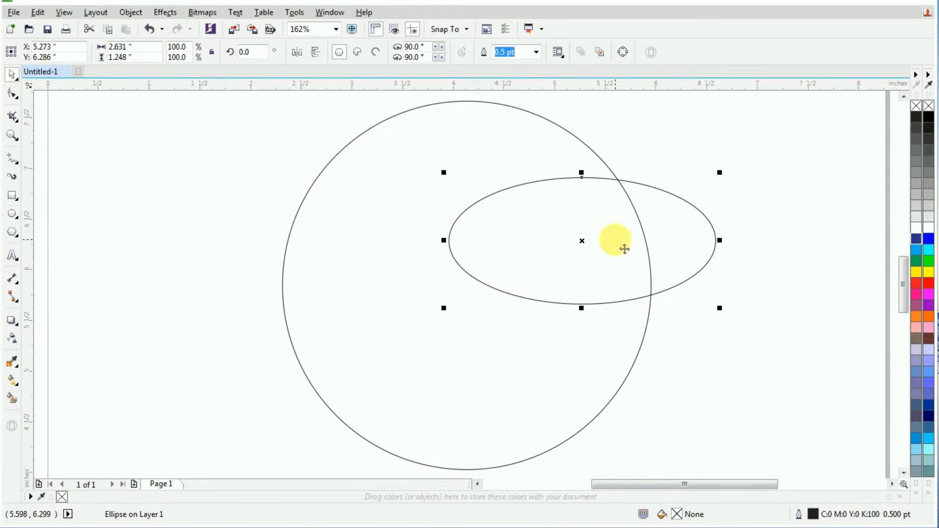
- Rotate the ellipse to about 349° and shift it slightly up and left, centered at about X 5.04, Y 6.4 in
{"action": "left_click", "coordinate": [618, 240]}
{"action": "left_click_drag", "start_coordinate": [729, 186], "coordinate": [728, 207]}
{"action": "left_click_drag", "start_coordinate": [628, 239], "coordinate": [606, 229]}
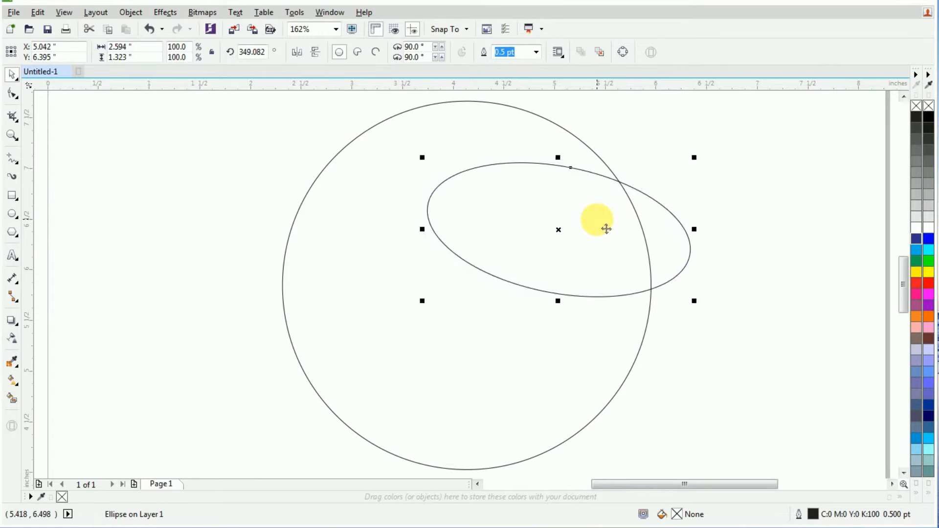
- Place a copy of the tilted ellipse over the circle's lower-left edge, centered at about X 3.3, Y 5.15 in
{"action": "left_click_drag", "start_coordinate": [607, 227], "coordinate": [430, 358]}
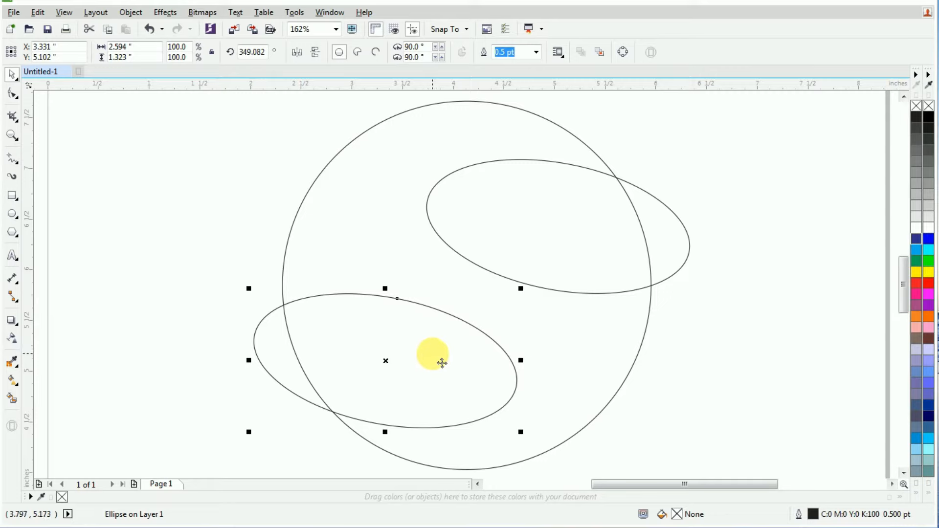
{"action": "left_click_drag", "start_coordinate": [442, 363], "coordinate": [442, 359]}
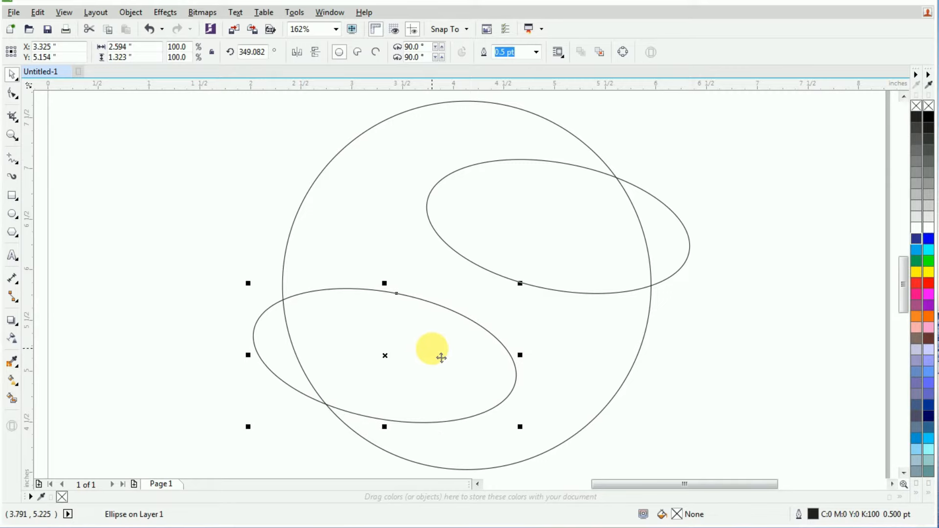
{"action": "left_click_drag", "start_coordinate": [442, 357], "coordinate": [439, 359]}
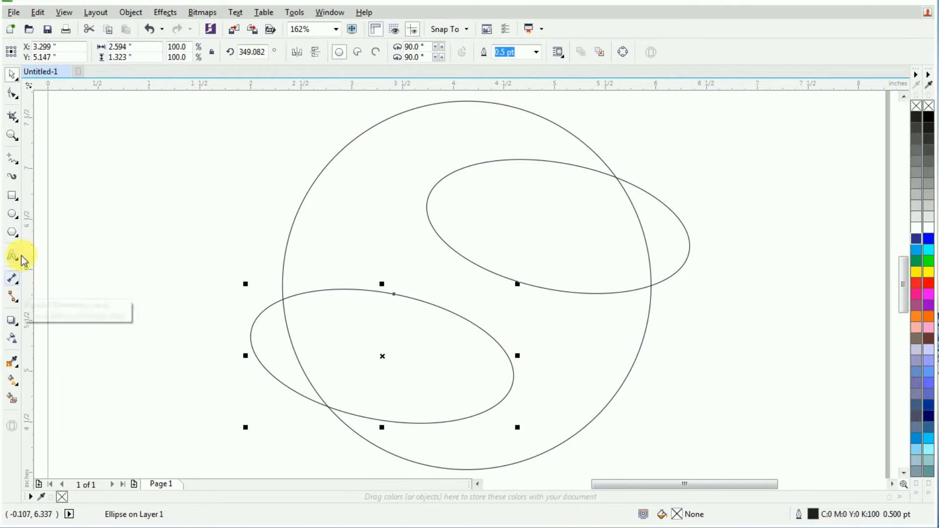
- Smart-fill the circle area outside both ellipses with black and move the resulting S shape to the right of the circle
{"action": "left_click", "coordinate": [12, 399]}
{"action": "left_click", "coordinate": [336, 261]}
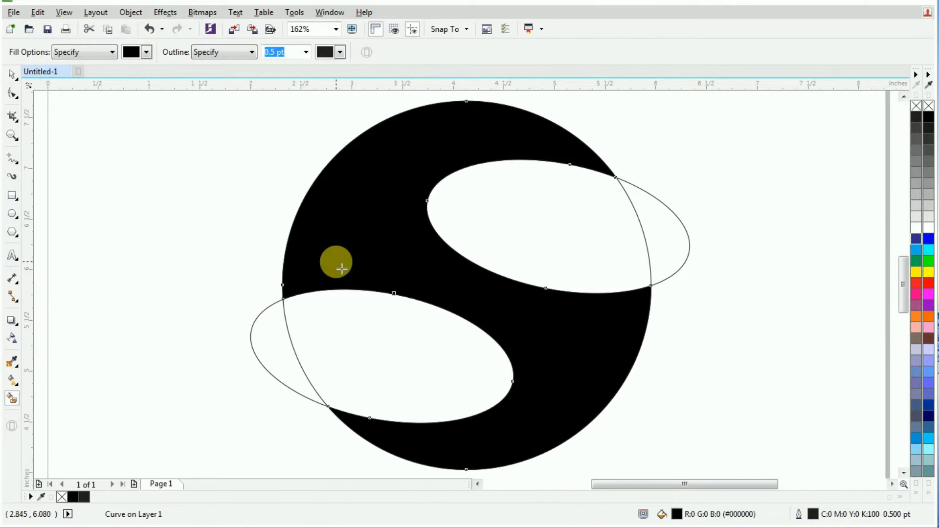
{"action": "key", "text": "space"}
{"action": "scroll", "coordinate": [283, 241], "scroll_direction": "down", "scroll_amount": 2}
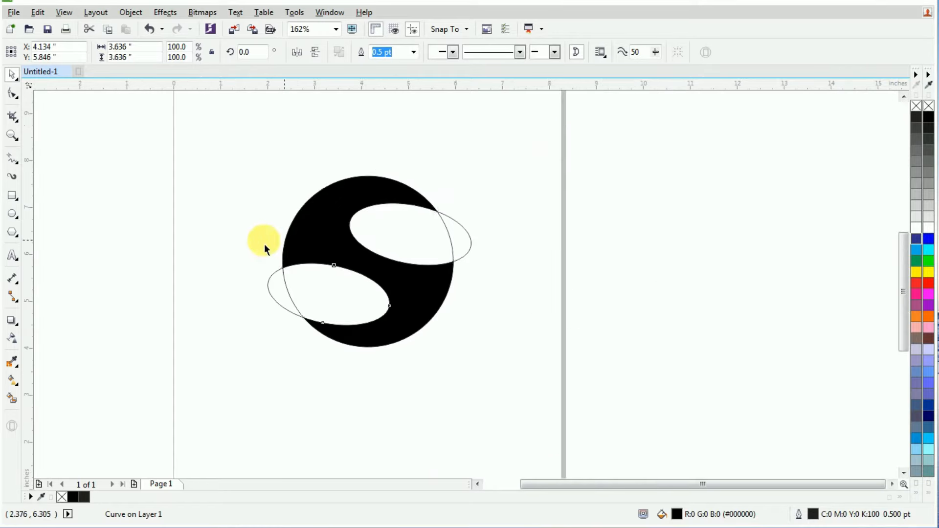
{"action": "left_click_drag", "start_coordinate": [359, 264], "coordinate": [611, 277]}
- Extrude the black S shape with its vanishing point about 0.263 in right and 0.013 in above its center
{"action": "key", "text": "z"}
{"action": "left_click_drag", "start_coordinate": [458, 137], "coordinate": [671, 320]}
{"action": "left_click", "coordinate": [12, 74]}
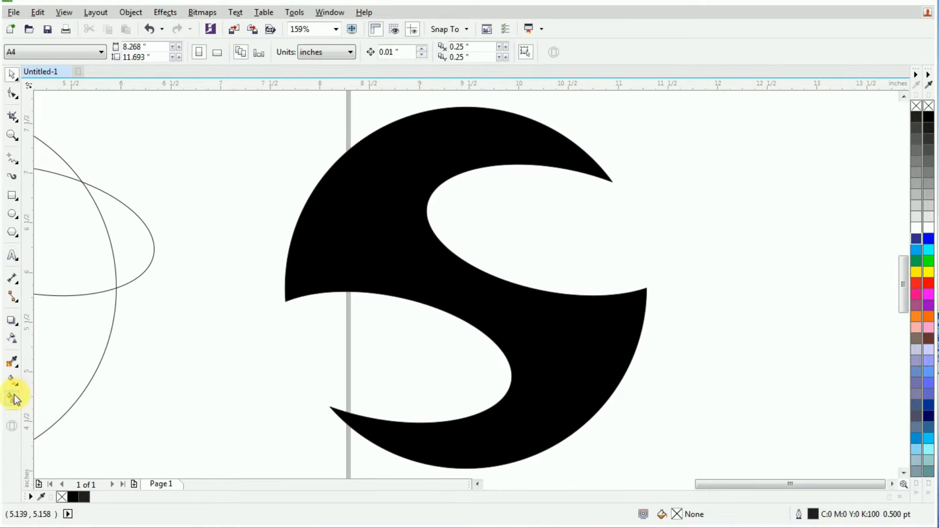
{"action": "left_click", "coordinate": [466, 318]}
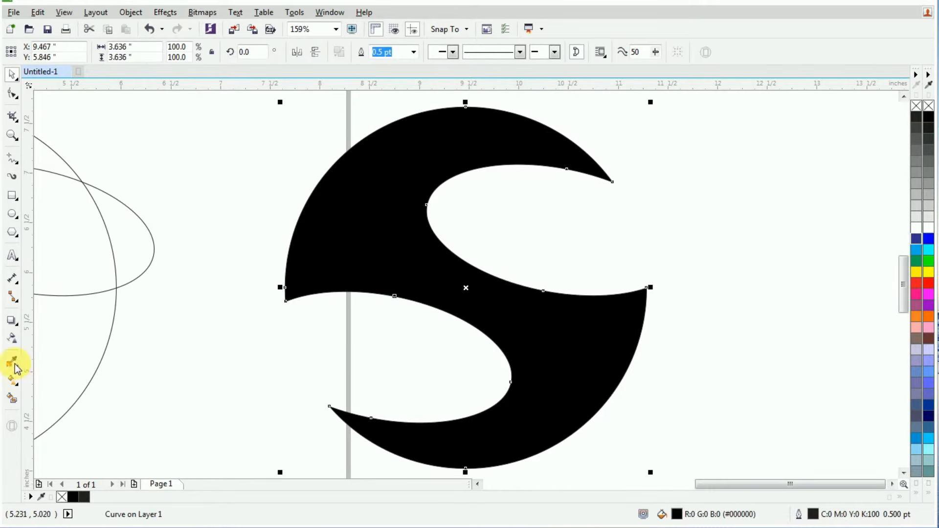
{"action": "left_click", "coordinate": [17, 326]}
{"action": "left_click", "coordinate": [54, 390]}
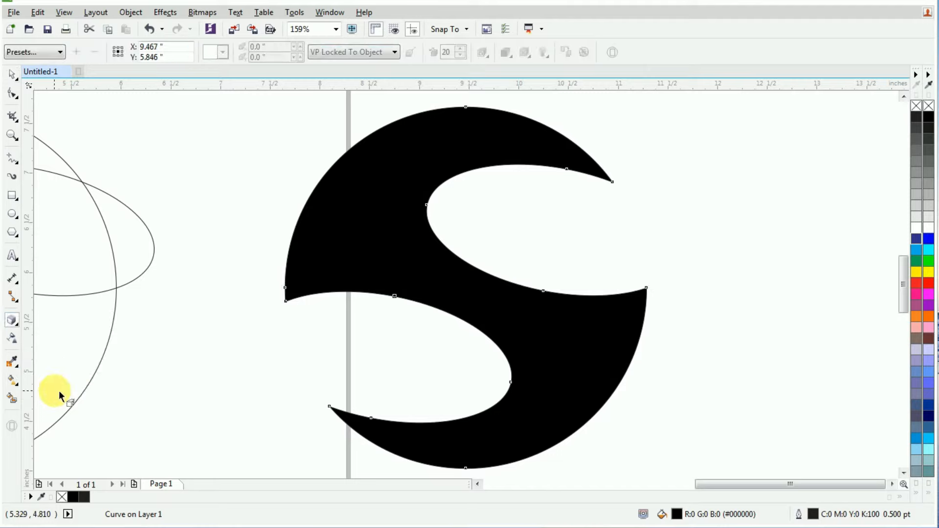
{"action": "left_click_drag", "start_coordinate": [461, 293], "coordinate": [495, 287]}
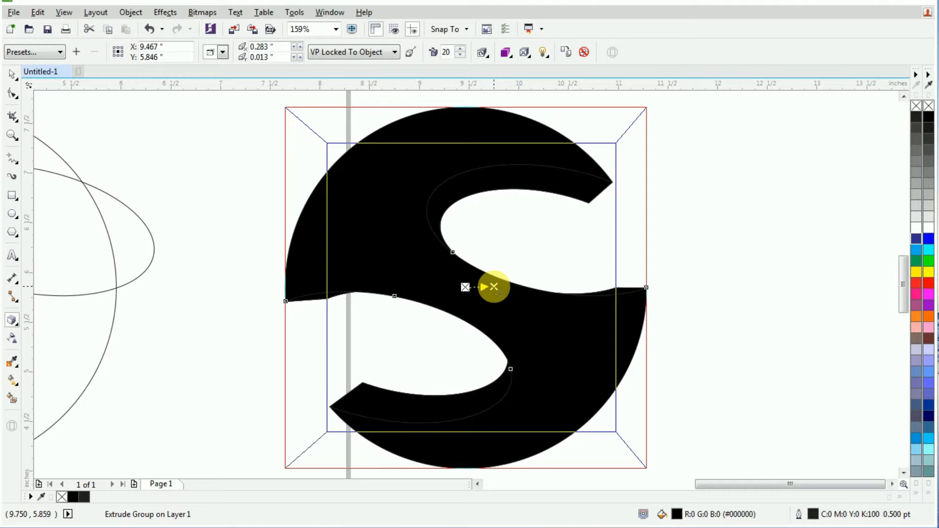
{"action": "left_click_drag", "start_coordinate": [494, 288], "coordinate": [492, 288]}
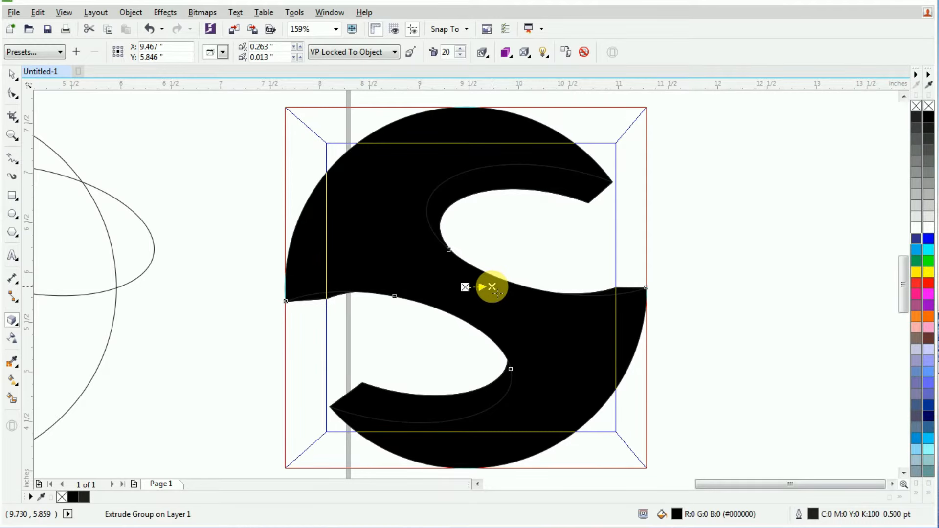
- Break the extrude group of the S shape apart and ungroup all of its side pieces
{"action": "left_click", "coordinate": [12, 74]}
{"action": "left_click", "coordinate": [603, 206]}
{"action": "left_click", "coordinate": [583, 191]}
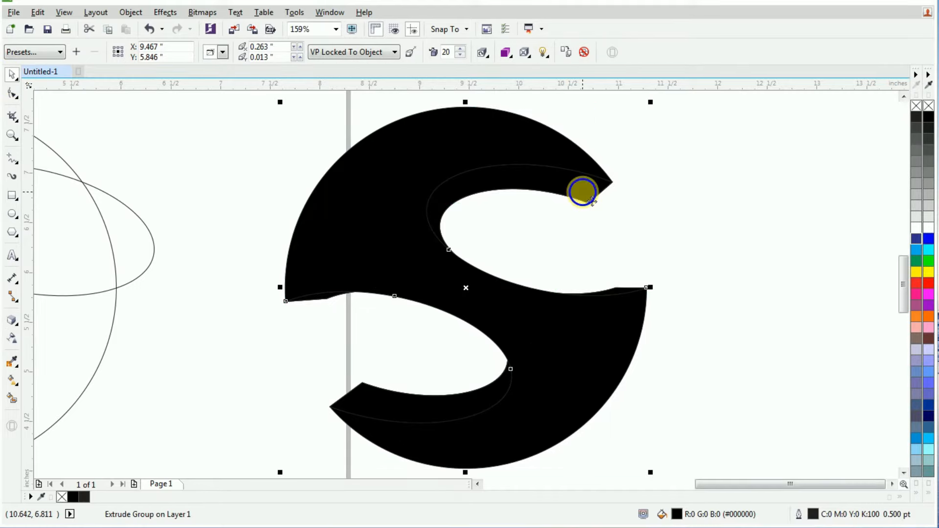
{"action": "right_click", "coordinate": [582, 192]}
{"action": "left_click", "coordinate": [608, 215]}
{"action": "left_click", "coordinate": [645, 218]}
{"action": "left_click", "coordinate": [593, 202]}
{"action": "right_click", "coordinate": [591, 192]}
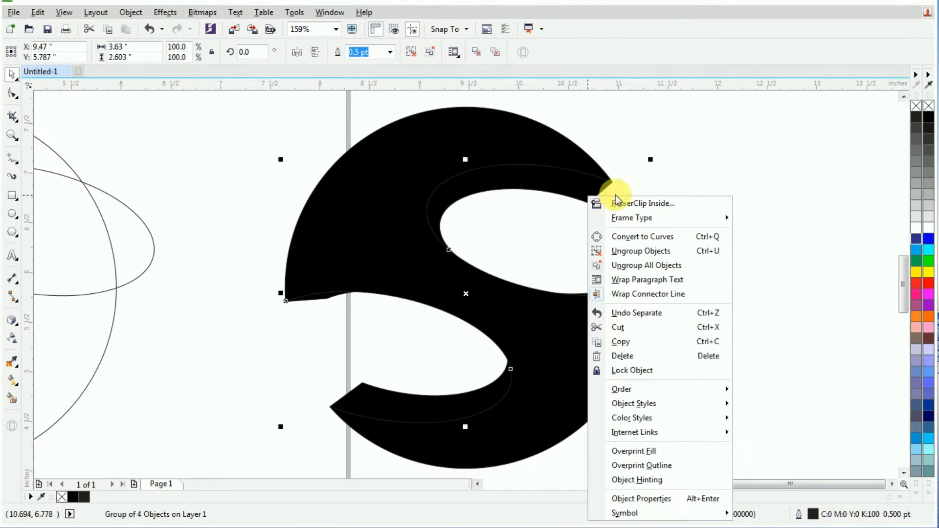
{"action": "left_click", "coordinate": [634, 264]}
{"action": "left_click", "coordinate": [644, 235]}
- Test-move the separated upper and lower side pieces of the S, undoing each move
{"action": "left_click", "coordinate": [601, 289]}
{"action": "left_click", "coordinate": [522, 188]}
{"action": "left_click_drag", "start_coordinate": [521, 188], "coordinate": [565, 189]}
{"action": "key", "text": "ctrl+z"}
{"action": "left_click", "coordinate": [670, 221]}
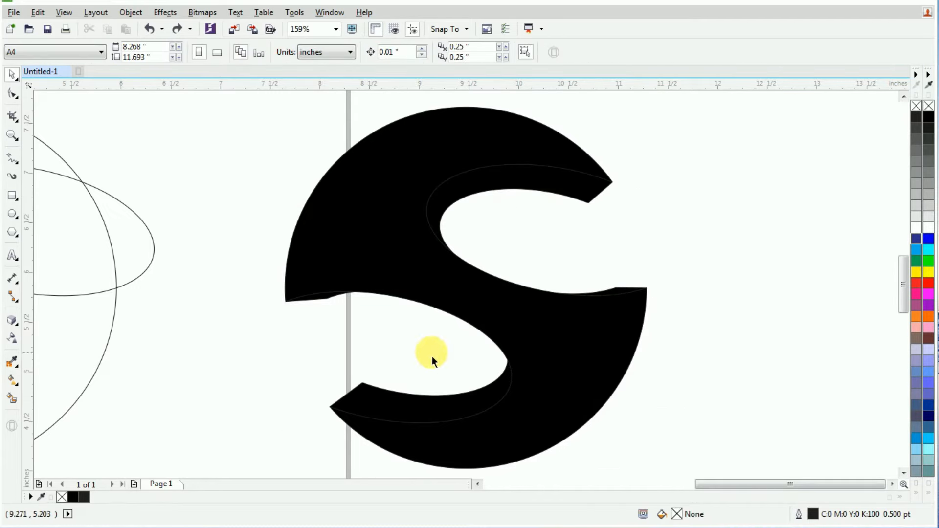
{"action": "left_click", "coordinate": [326, 311]}
{"action": "left_click_drag", "start_coordinate": [409, 405], "coordinate": [377, 404]}
{"action": "key", "text": "ctrl+z"}
{"action": "left_click", "coordinate": [635, 273]}
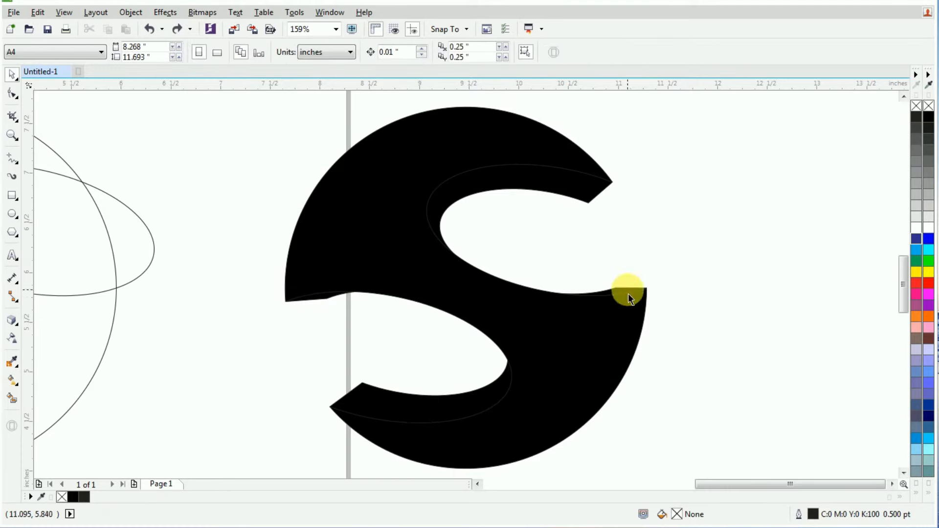
- Give the front face of the S an elliptical fountain fill with white at the center and black outside
{"action": "left_click", "coordinate": [568, 204]}
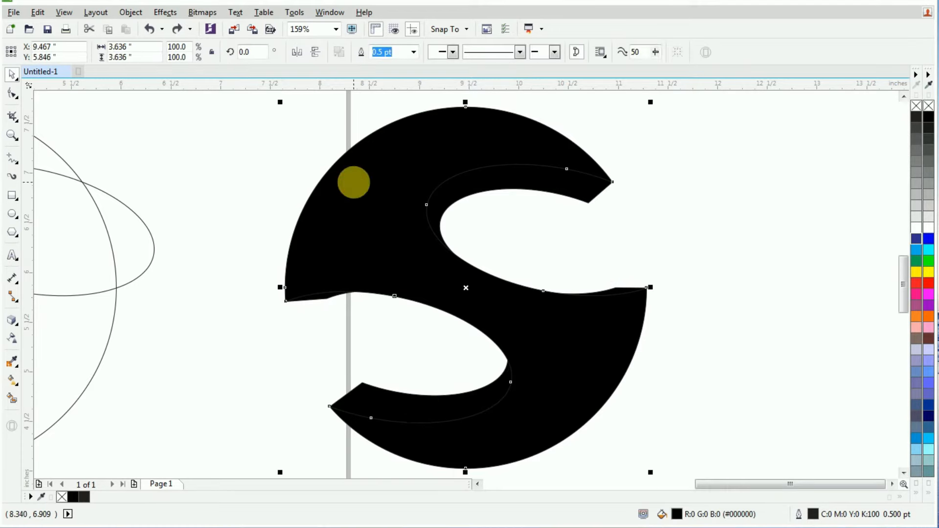
{"action": "left_click", "coordinate": [10, 382]}
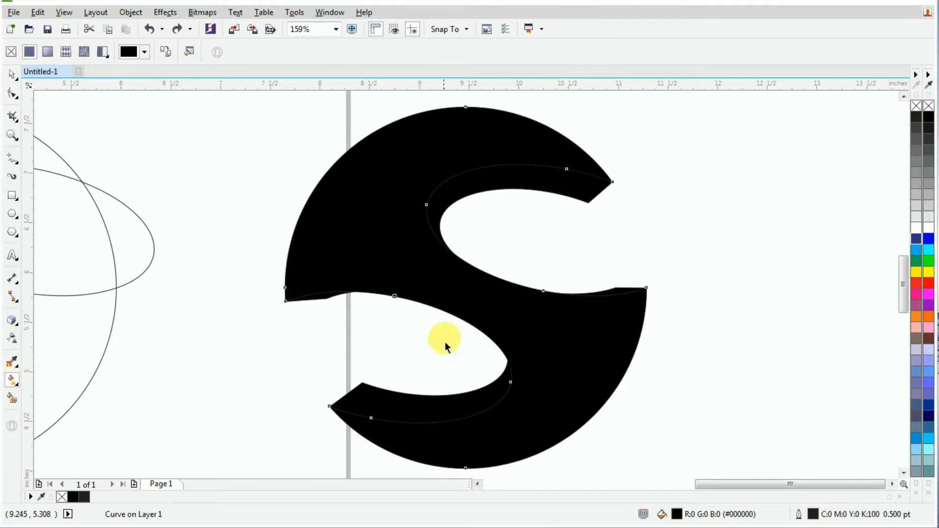
{"action": "left_click_drag", "start_coordinate": [465, 291], "coordinate": [566, 406]}
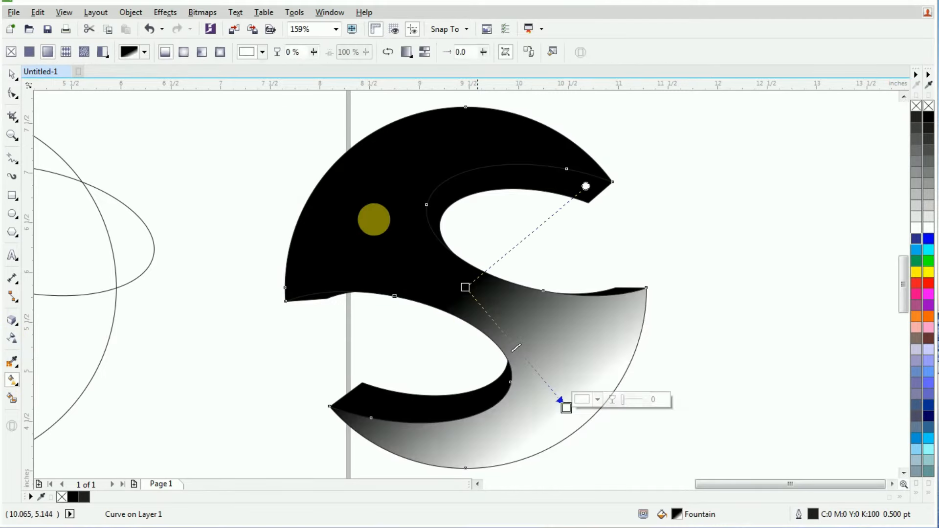
{"action": "left_click", "coordinate": [184, 52]}
{"action": "left_click_drag", "start_coordinate": [519, 375], "coordinate": [465, 289]}
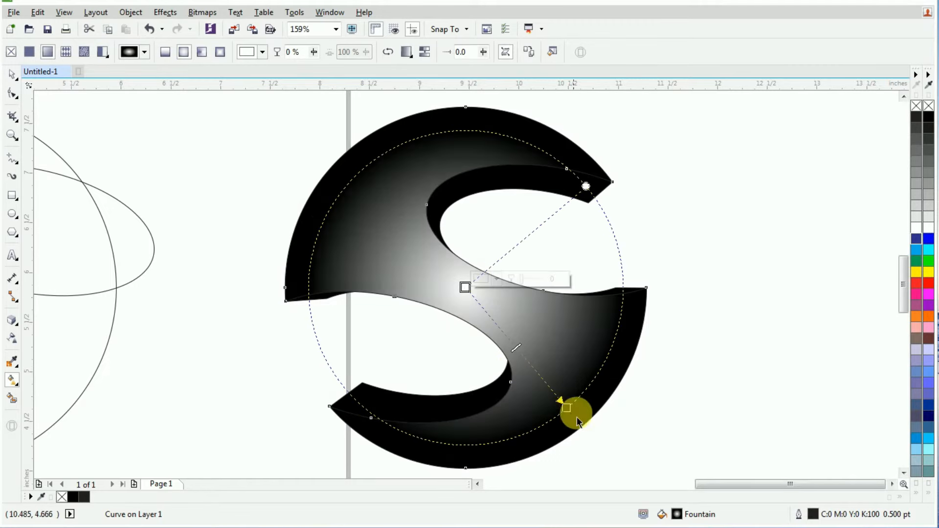
- Enlarge the fountain fill's radius to the outer edge of the S and shift its midpoint outward
{"action": "left_click_drag", "start_coordinate": [567, 407], "coordinate": [580, 416]}
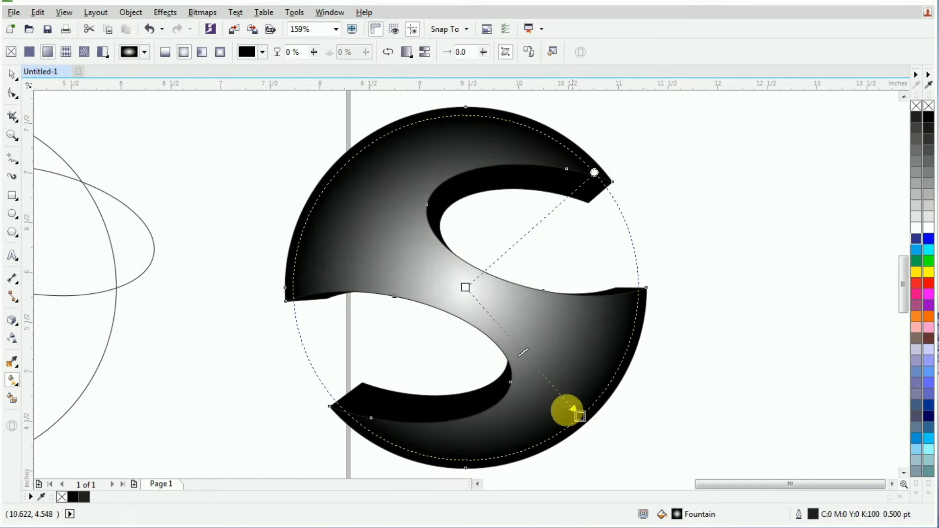
{"action": "left_click", "coordinate": [524, 353]}
{"action": "left_click_drag", "start_coordinate": [524, 353], "coordinate": [544, 376]}
{"action": "left_click", "coordinate": [579, 417]}
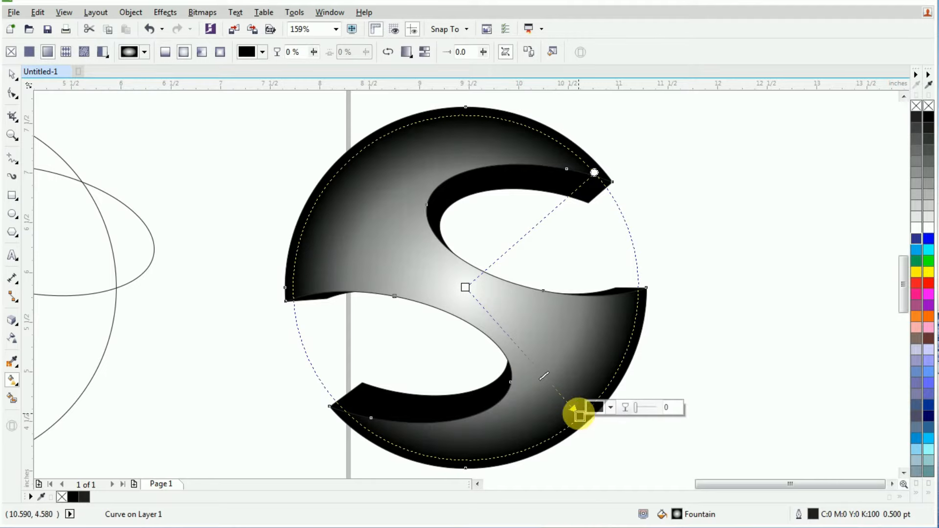
{"action": "left_click_drag", "start_coordinate": [579, 416], "coordinate": [580, 426]}
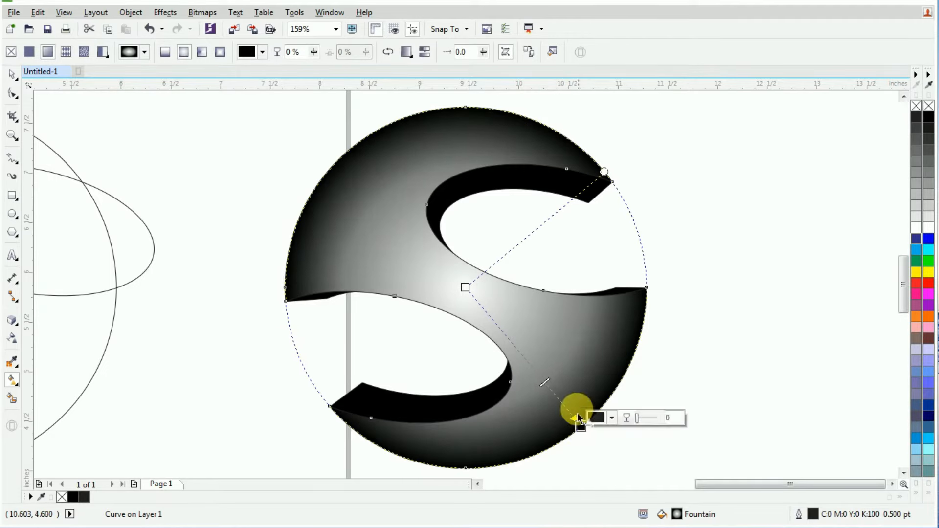
- Pull the fountain fill's outer node slightly inside the S edge and move its midpoint a little toward the center
{"action": "left_click", "coordinate": [544, 383]}
{"action": "left_click_drag", "start_coordinate": [544, 382], "coordinate": [538, 375]}
{"action": "left_click", "coordinate": [581, 426]}
{"action": "left_click_drag", "start_coordinate": [581, 427], "coordinate": [568, 413]}
{"action": "left_click", "coordinate": [570, 415]}
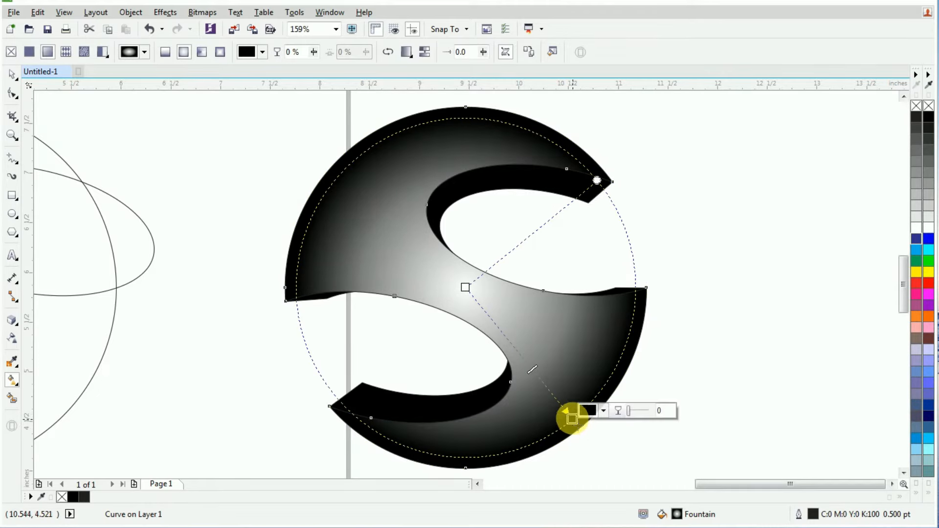
{"action": "left_click_drag", "start_coordinate": [571, 419], "coordinate": [573, 422]}
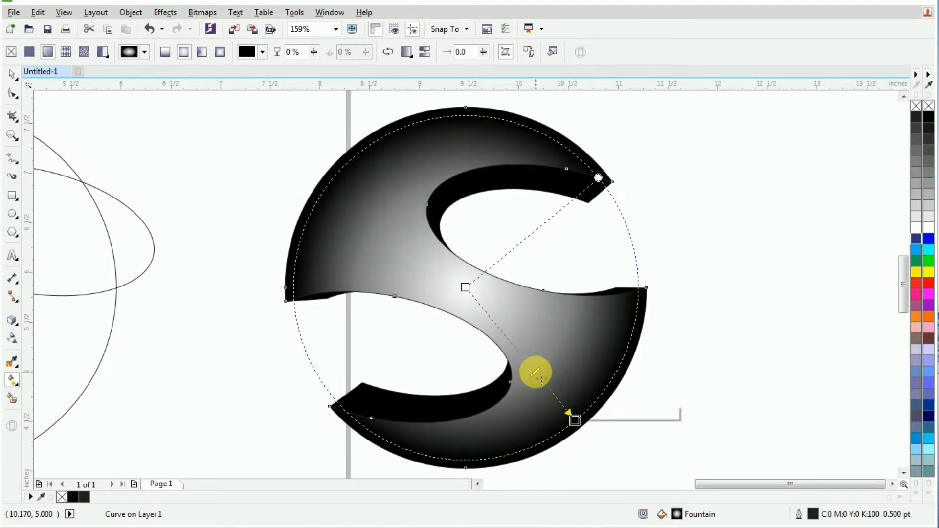
{"action": "left_click", "coordinate": [12, 74]}
{"action": "left_click", "coordinate": [658, 199]}
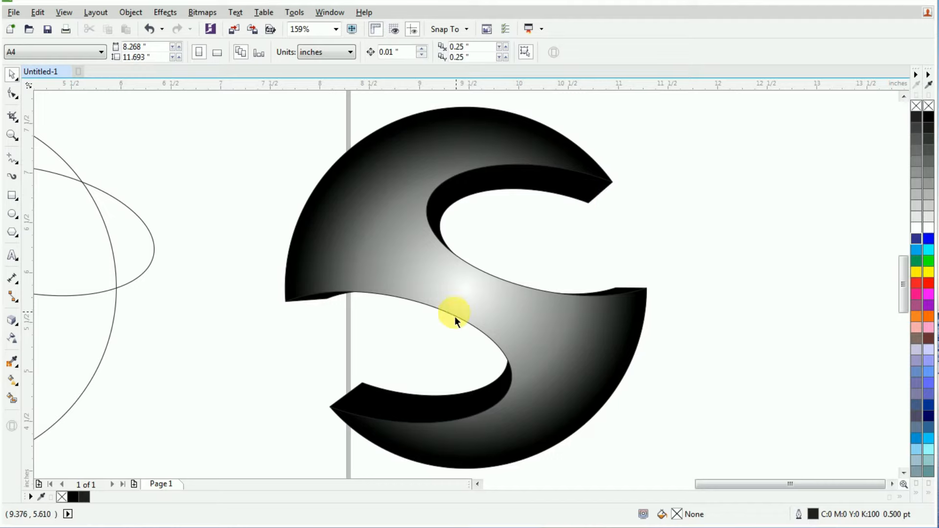
- Remove the outline from the gradient-filled front face of the S
{"action": "left_click", "coordinate": [325, 294]}
{"action": "left_click", "coordinate": [405, 397], "text": "shift"}
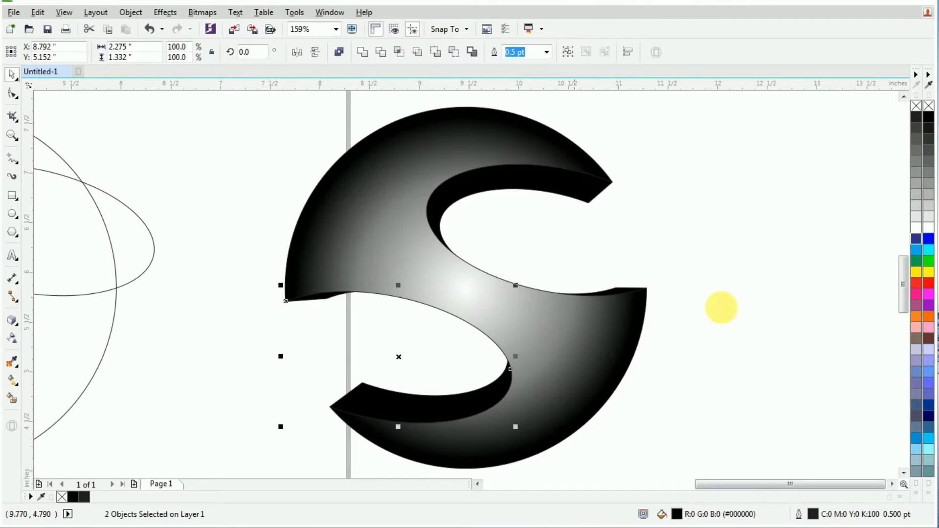
{"action": "left_click", "coordinate": [573, 339]}
{"action": "right_click", "coordinate": [922, 109]}
{"action": "left_click", "coordinate": [705, 181]}
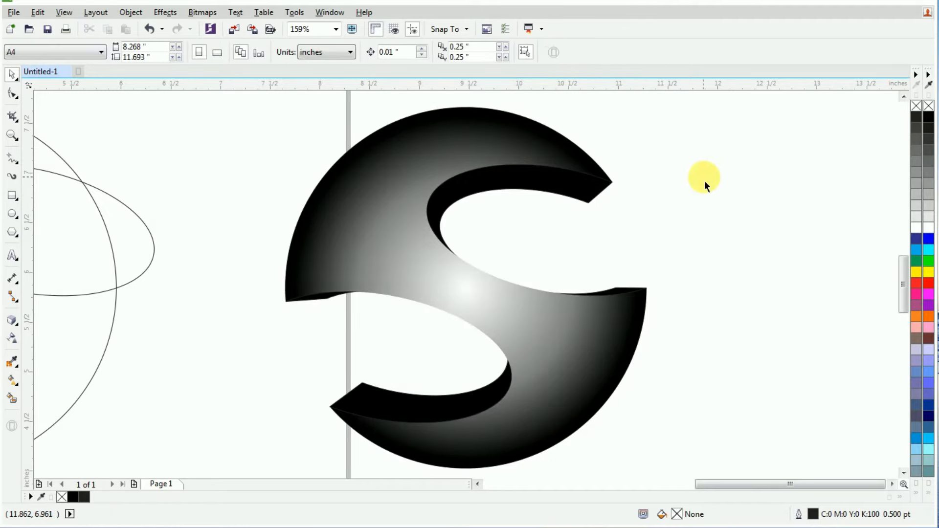
- Draw a circle about 2.98 in in diameter from the center of the S
{"action": "left_click", "coordinate": [11, 215]}
{"action": "left_click_drag", "start_coordinate": [469, 297], "coordinate": [621, 385]}
{"action": "left_click", "coordinate": [12, 74]}
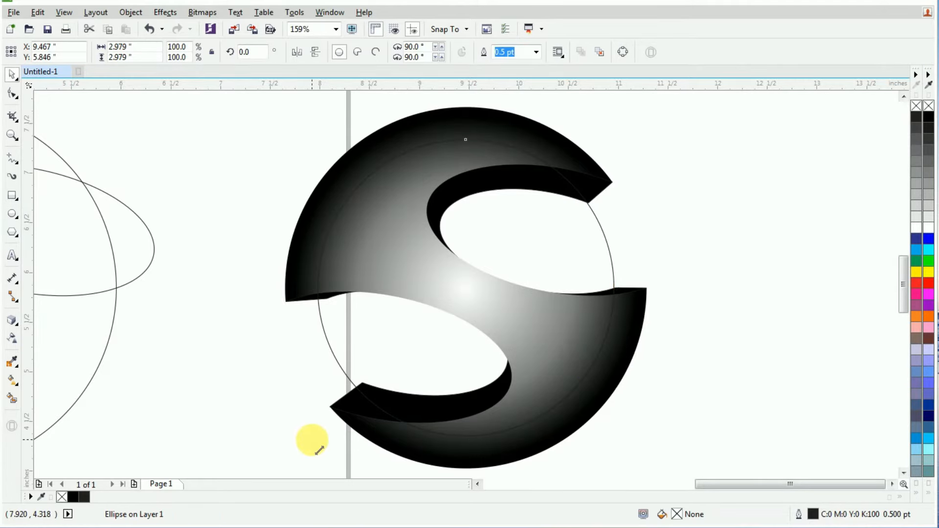
- Resize the new circle so its outline meets the inner corners of the extruded S
{"action": "left_click_drag", "start_coordinate": [319, 450], "coordinate": [316, 432]}
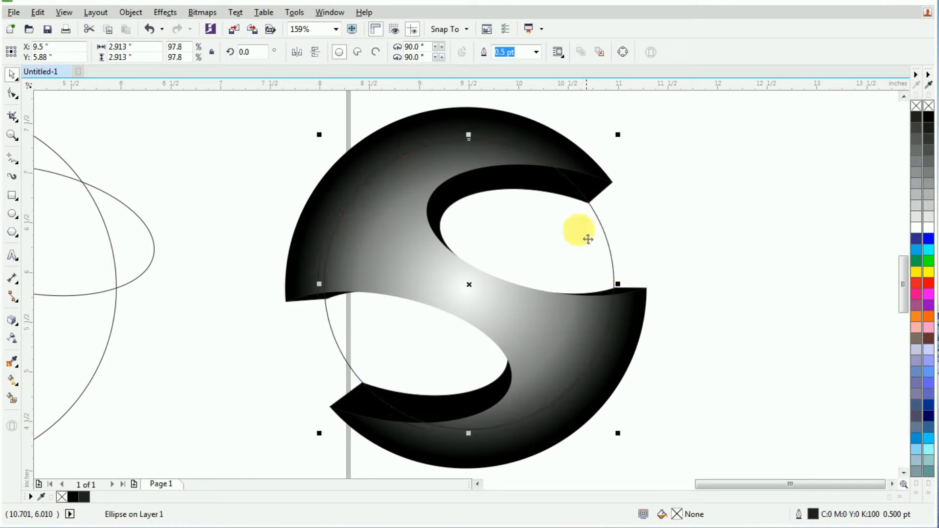
{"action": "scroll", "coordinate": [612, 142], "scroll_direction": "up", "scroll_amount": 4}
{"action": "left_click_drag", "start_coordinate": [629, 130], "coordinate": [637, 131]}
{"action": "left_click", "coordinate": [601, 249]}
{"action": "scroll", "coordinate": [601, 250], "scroll_direction": "down", "scroll_amount": 1}
{"action": "scroll", "coordinate": [605, 245], "scroll_direction": "down", "scroll_amount": 2}
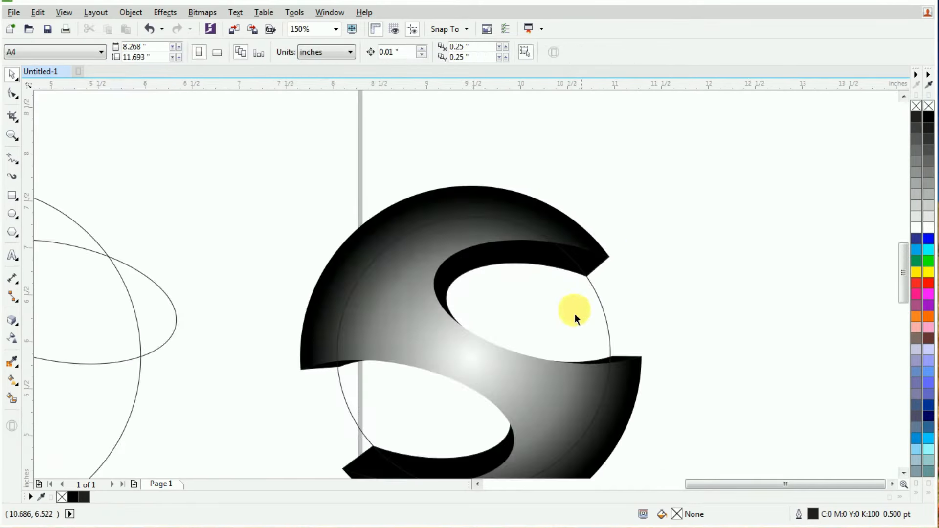
{"action": "scroll", "coordinate": [345, 464], "scroll_direction": "up", "scroll_amount": 5}
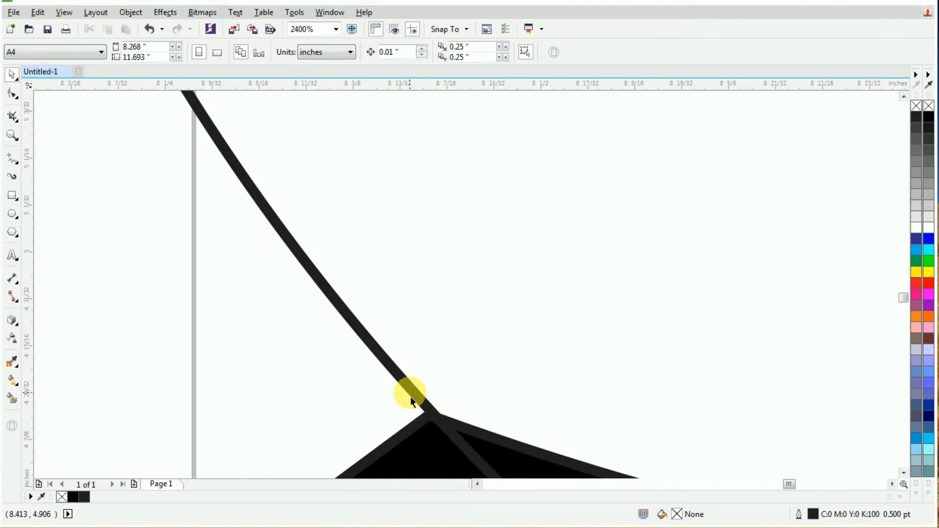
{"action": "left_click", "coordinate": [412, 396]}
{"action": "scroll", "coordinate": [410, 392], "scroll_direction": "down", "scroll_amount": 6}
{"action": "left_click", "coordinate": [346, 388]}
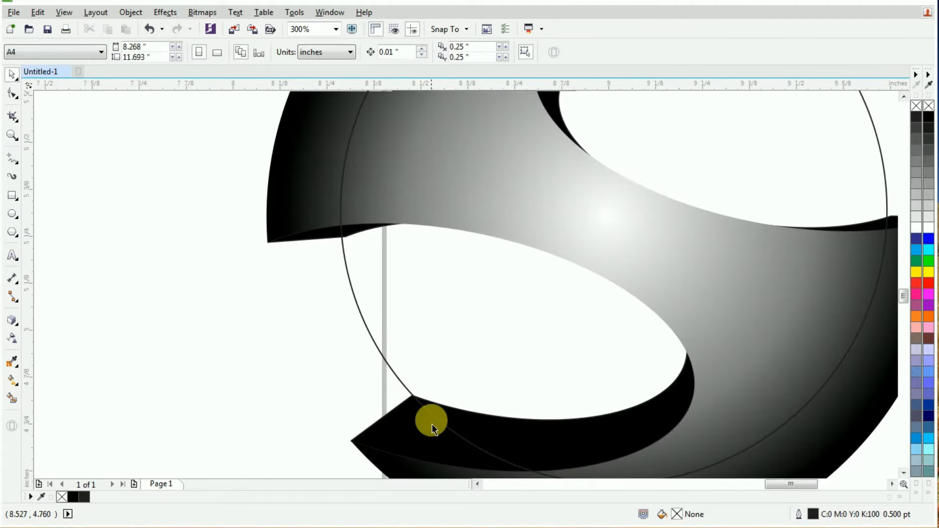
- Apply a white-to-black elliptical fountain fill to the inner circle, centred on the circle and ending near its lower-right edge
{"action": "scroll", "coordinate": [394, 421], "scroll_direction": "up", "scroll_amount": 2}
{"action": "left_click", "coordinate": [395, 421]}
{"action": "left_click", "coordinate": [353, 309]}
{"action": "scroll", "coordinate": [313, 356], "scroll_direction": "down", "scroll_amount": 2}
{"action": "left_click", "coordinate": [314, 334]}
{"action": "left_click", "coordinate": [11, 380]}
{"action": "left_click_drag", "start_coordinate": [430, 272], "coordinate": [527, 362]}
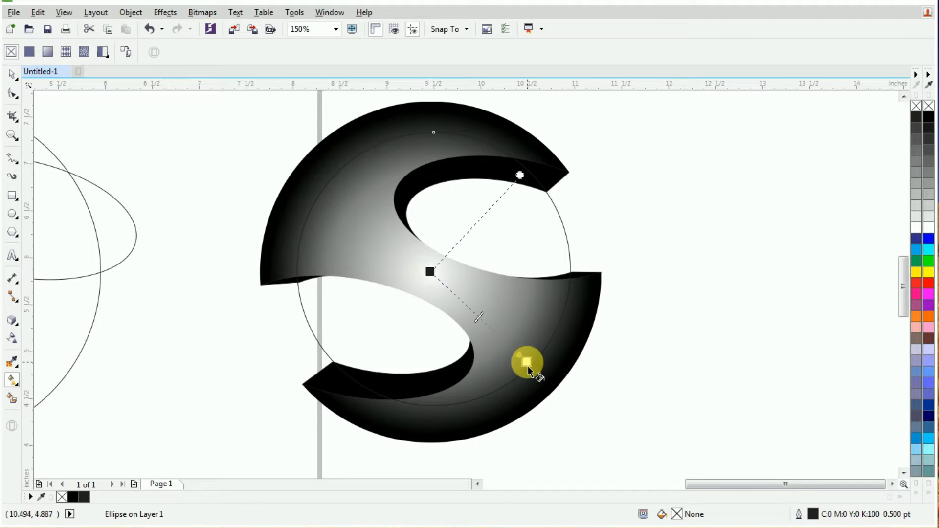
{"action": "left_click", "coordinate": [184, 52]}
{"action": "left_click_drag", "start_coordinate": [486, 326], "coordinate": [434, 268]}
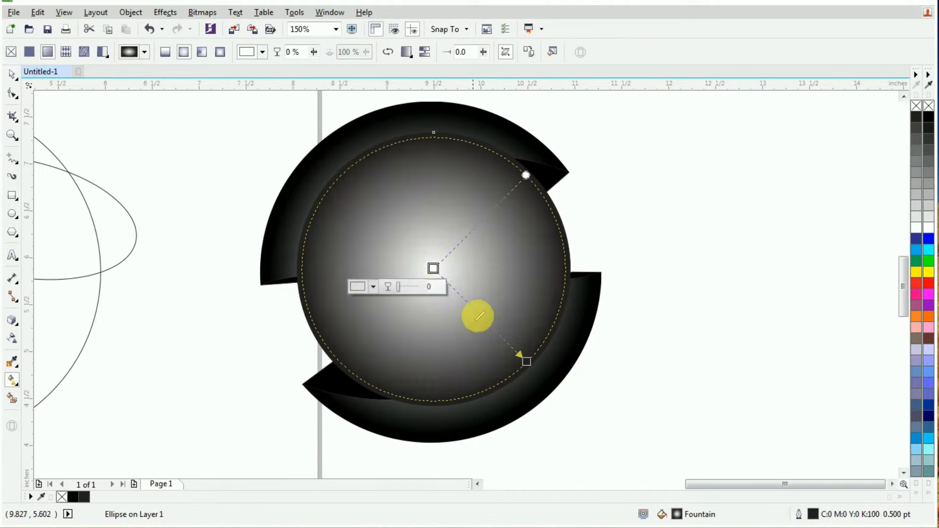
- Color the centre of the circle's fountain fill blue and extend its outer node to the circle's edge
{"action": "left_click", "coordinate": [433, 268]}
{"action": "left_click", "coordinate": [929, 239]}
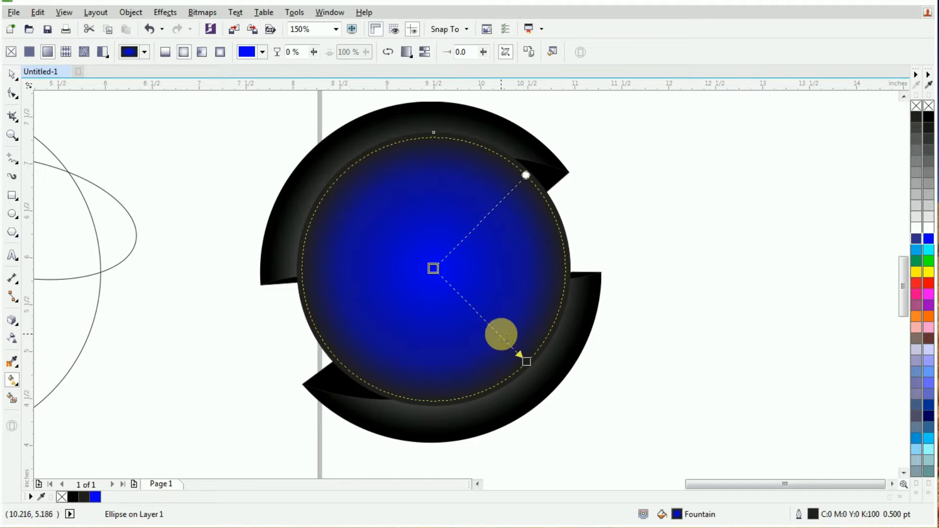
{"action": "left_click_drag", "start_coordinate": [527, 363], "coordinate": [529, 367]}
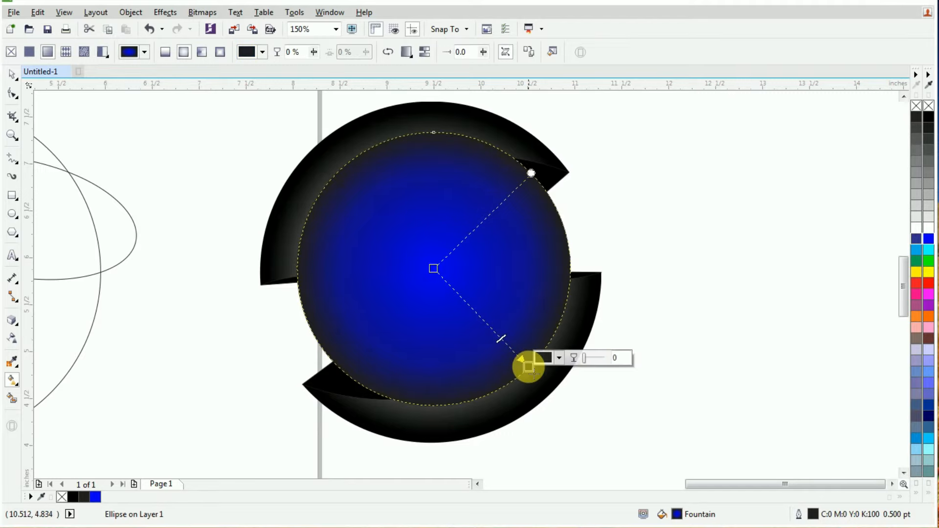
- Remove the outline from the blue circle and send it behind the S
{"action": "left_click", "coordinate": [11, 75]}
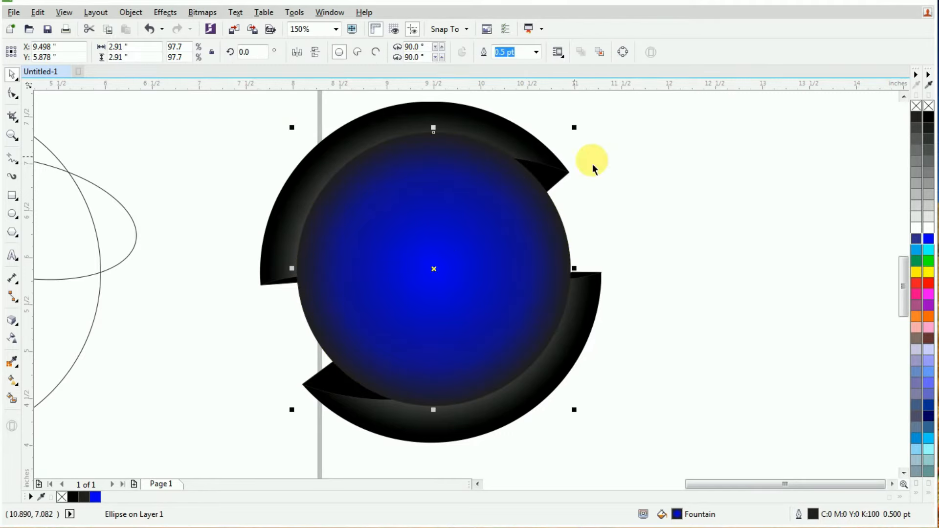
{"action": "right_click", "coordinate": [928, 105]}
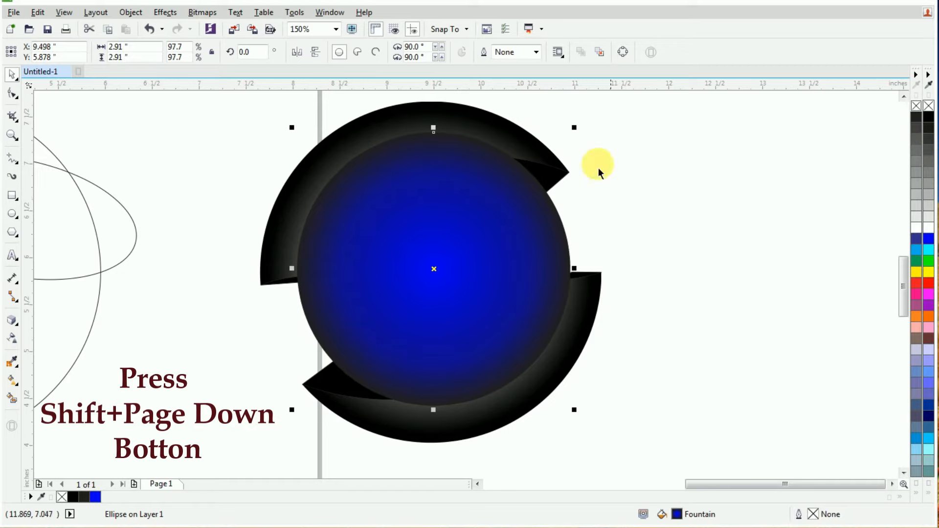
{"action": "key", "text": "shift+Page_Down"}
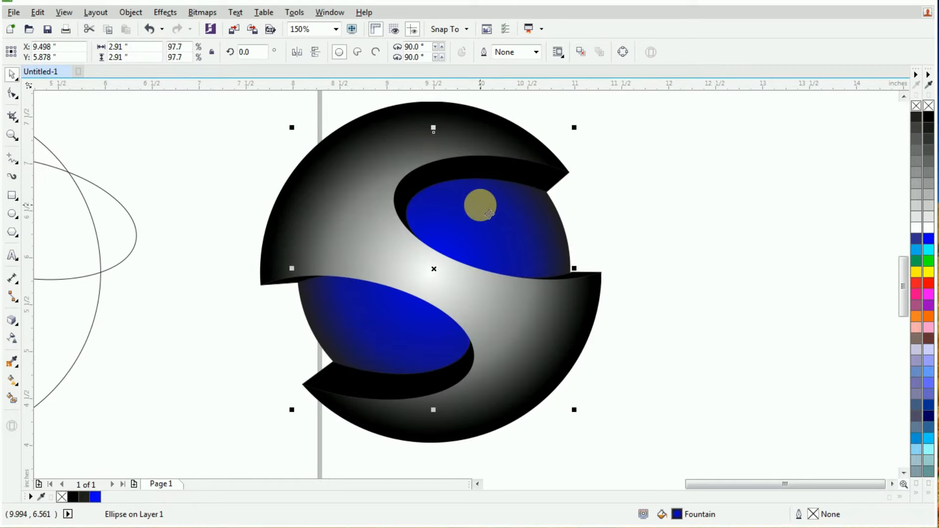
{"action": "left_click", "coordinate": [645, 191]}
- Examine up close the corners where the blue circle meets the S's upper and lower extruded faces
{"action": "scroll", "coordinate": [552, 200], "scroll_direction": "up", "scroll_amount": 3}
{"action": "left_click", "coordinate": [457, 187]}
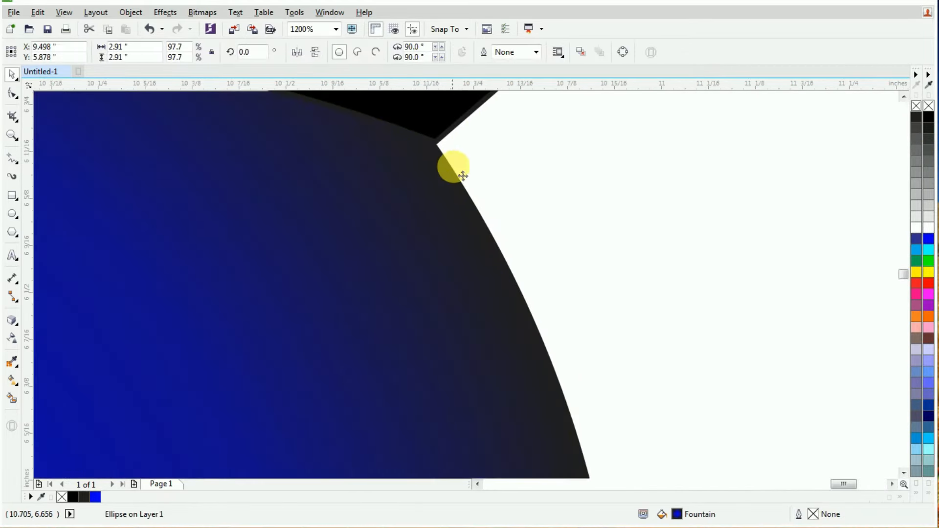
{"action": "scroll", "coordinate": [459, 175], "scroll_direction": "down", "scroll_amount": 1}
{"action": "scroll", "coordinate": [533, 178], "scroll_direction": "down", "scroll_amount": 2}
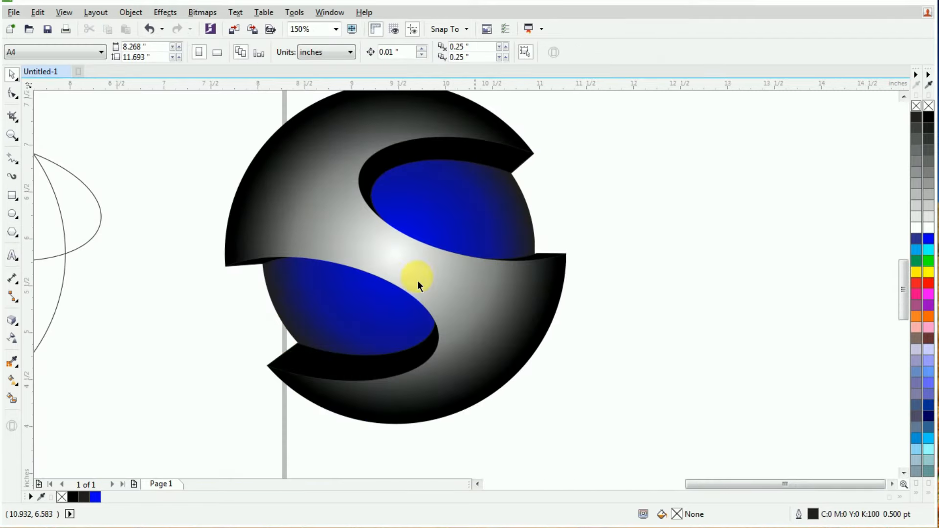
{"action": "scroll", "coordinate": [301, 358], "scroll_direction": "up", "scroll_amount": 3}
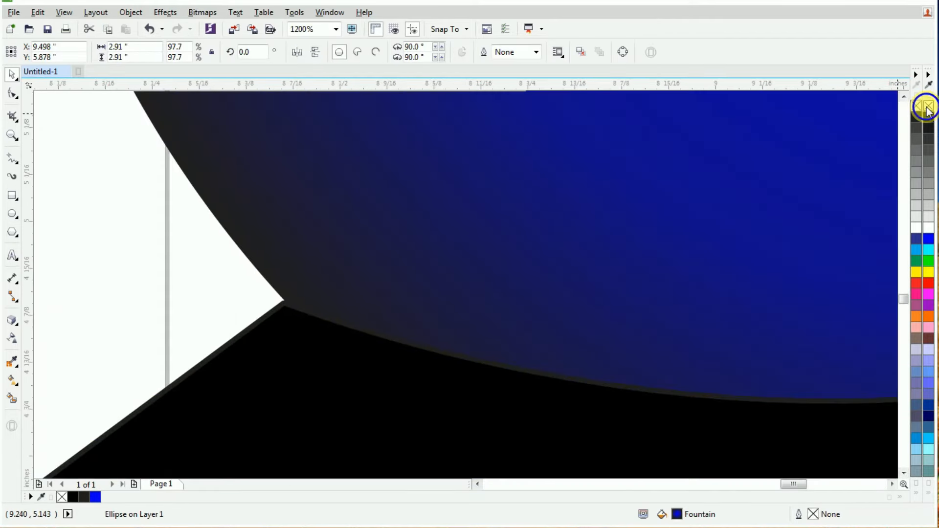
{"action": "left_click", "coordinate": [198, 257]}
{"action": "scroll", "coordinate": [278, 288], "scroll_direction": "down", "scroll_amount": 1}
{"action": "scroll", "coordinate": [278, 289], "scroll_direction": "down", "scroll_amount": 2}
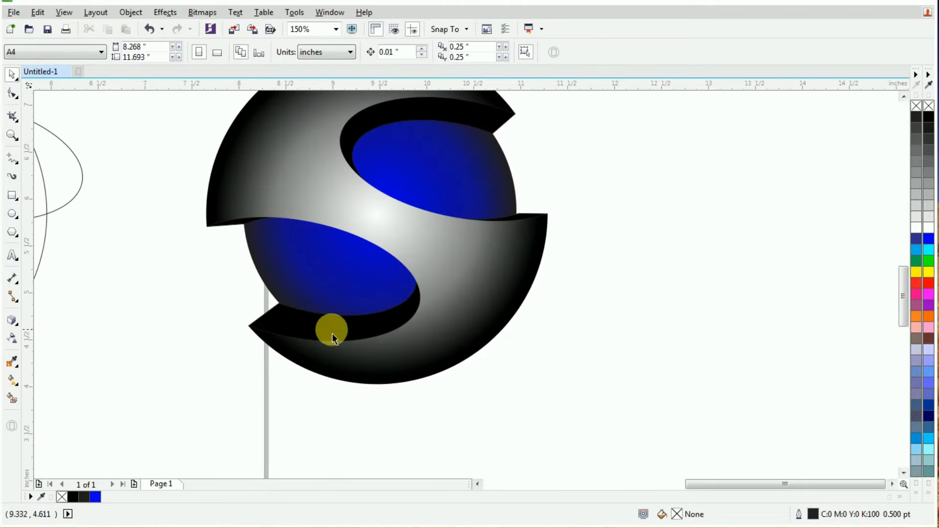
- Apply a linear fountain fill along the S's lower extruded face, black at the curved end and white at the pointed tip
{"action": "left_click", "coordinate": [310, 327]}
{"action": "scroll", "coordinate": [300, 319], "scroll_direction": "up", "scroll_amount": 1}
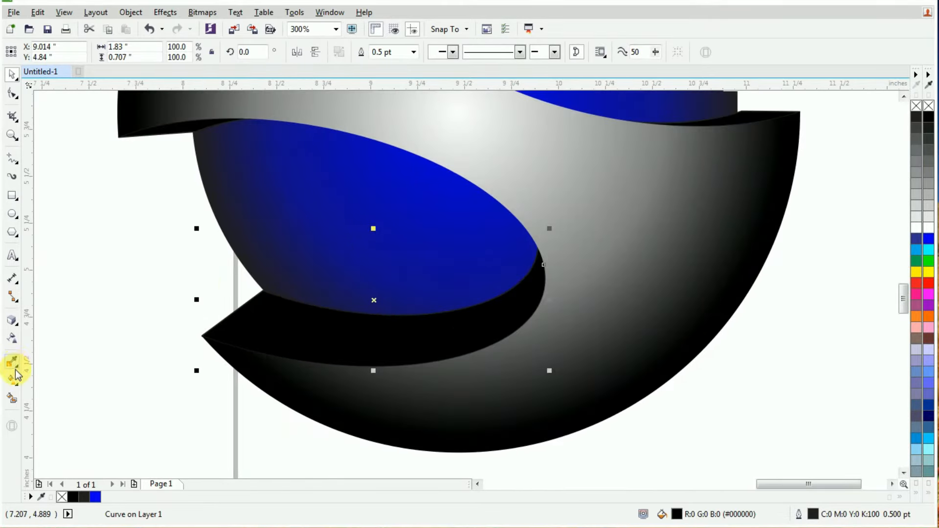
{"action": "left_click", "coordinate": [12, 390]}
{"action": "left_click", "coordinate": [545, 289]}
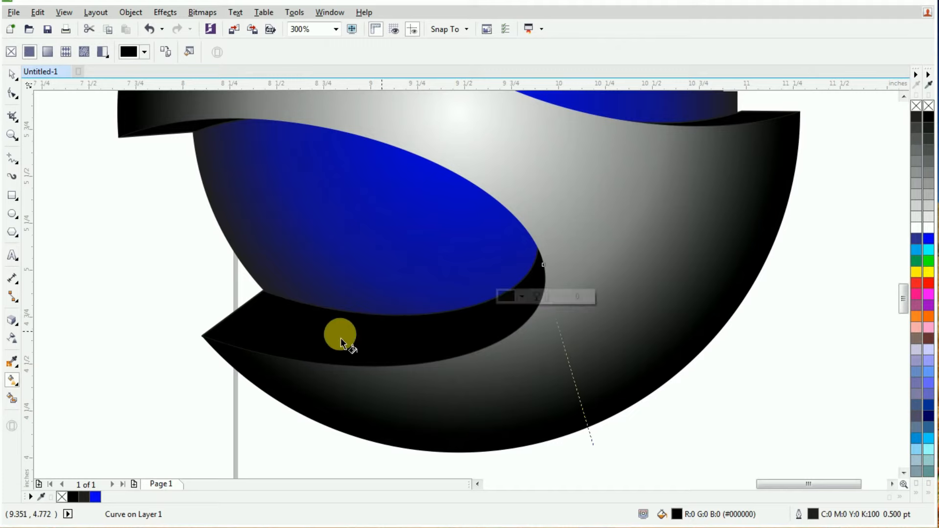
{"action": "left_click_drag", "start_coordinate": [201, 337], "coordinate": [544, 274]}
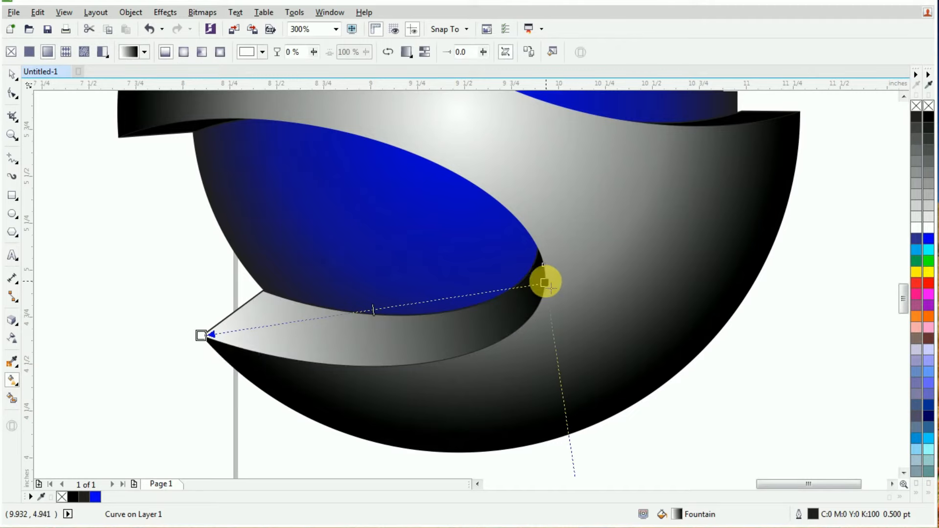
{"action": "left_click_drag", "start_coordinate": [201, 336], "coordinate": [207, 341]}
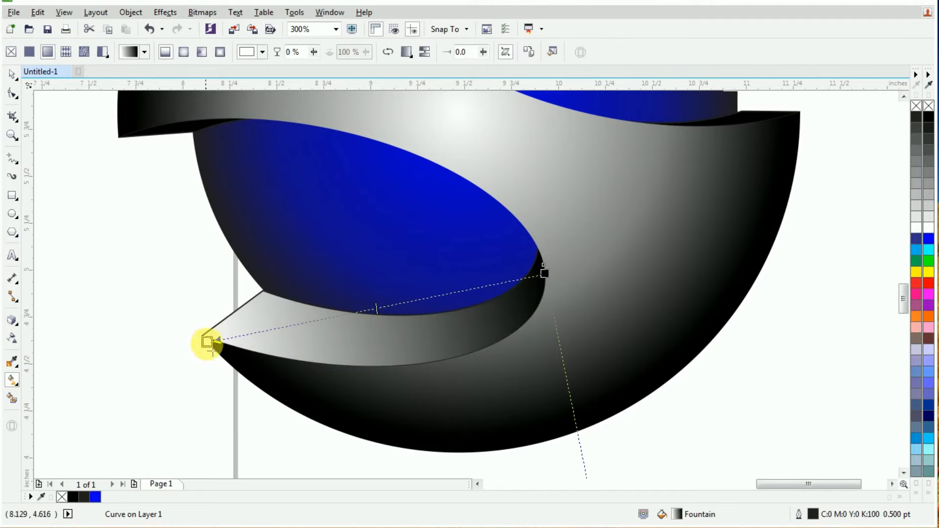
- Color the tip end of the lower face's fountain fill blue and remove the face's outline
{"action": "left_click", "coordinate": [928, 242]}
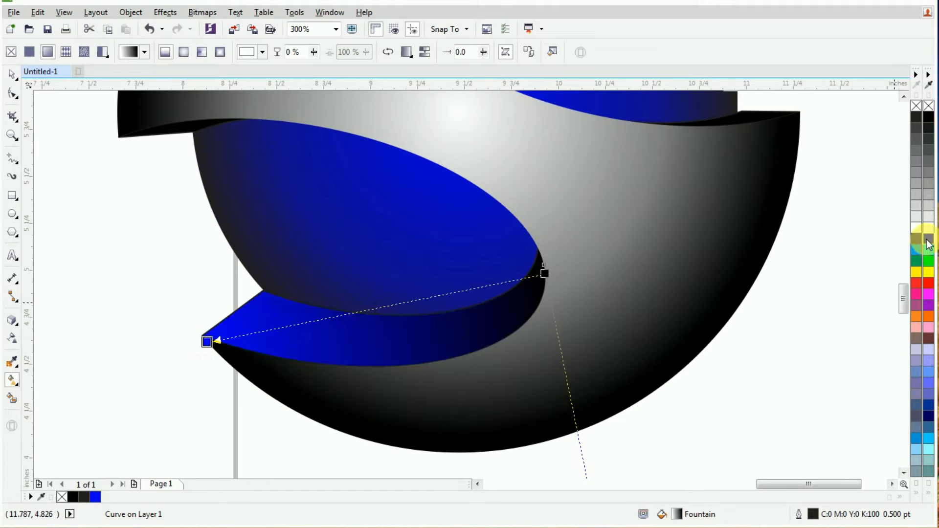
{"action": "left_click_drag", "start_coordinate": [545, 278], "coordinate": [551, 283]}
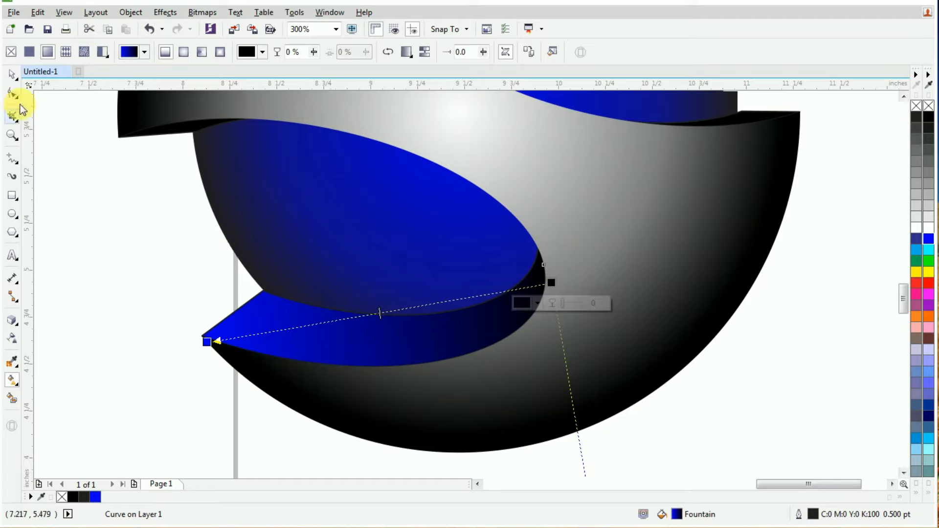
{"action": "left_click", "coordinate": [12, 74]}
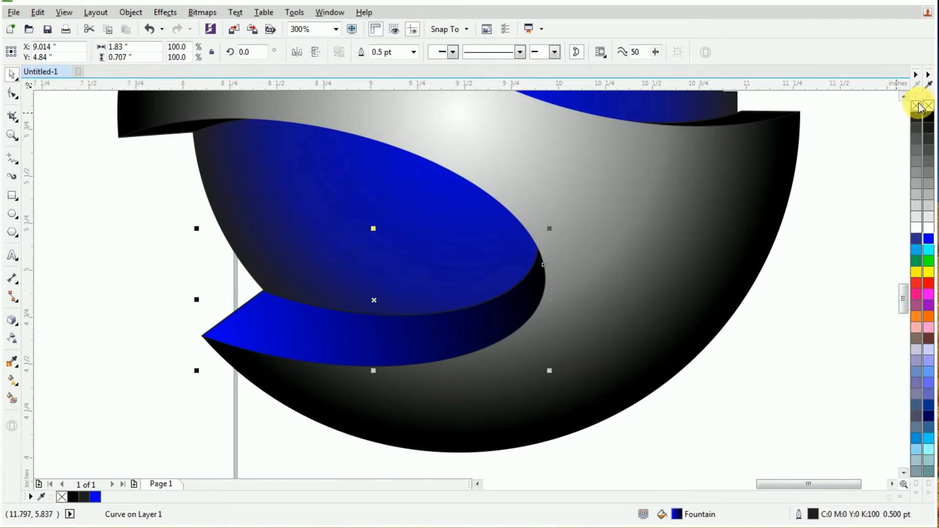
{"action": "left_click", "coordinate": [189, 405]}
- Enlarge the blue circle slightly to about 2.912 in so its edge meets the corner of the lower extruded face
{"action": "scroll", "coordinate": [240, 318], "scroll_direction": "up", "scroll_amount": 2}
{"action": "scroll", "coordinate": [239, 319], "scroll_direction": "up", "scroll_amount": 2}
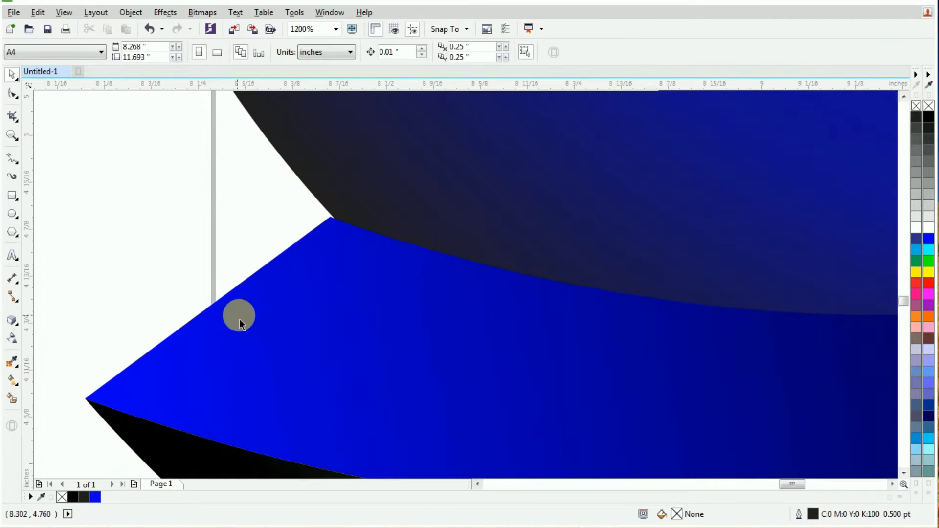
{"action": "scroll", "coordinate": [247, 321], "scroll_direction": "down", "scroll_amount": 2}
{"action": "left_click", "coordinate": [305, 269]}
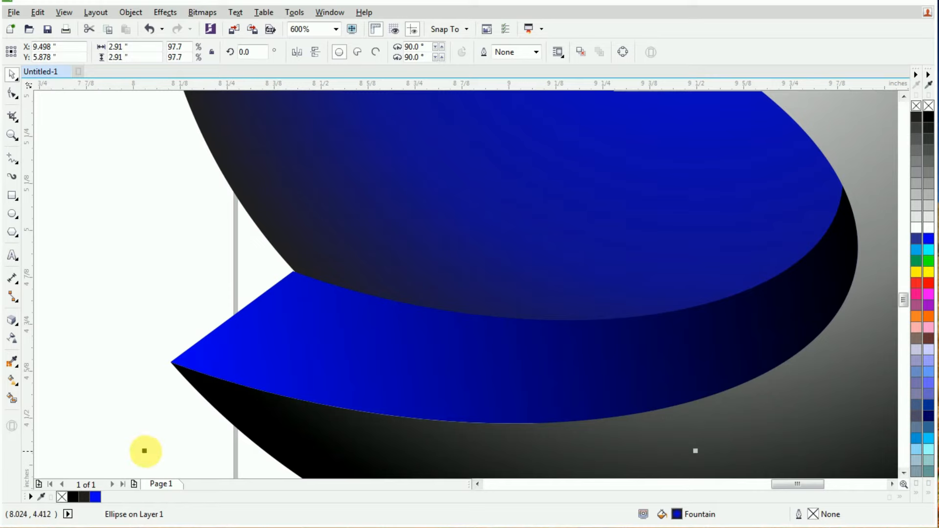
{"action": "left_click_drag", "start_coordinate": [151, 462], "coordinate": [149, 463]}
{"action": "scroll", "coordinate": [273, 299], "scroll_direction": "up", "scroll_amount": 2}
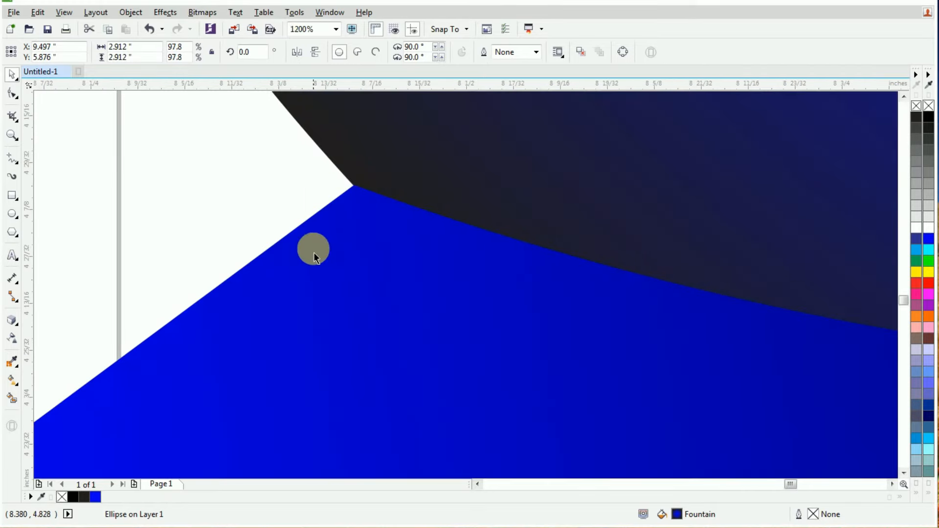
{"action": "scroll", "coordinate": [315, 256], "scroll_direction": "down", "scroll_amount": 4}
{"action": "left_click", "coordinate": [663, 240]}
{"action": "scroll", "coordinate": [575, 233], "scroll_direction": "down", "scroll_amount": 1}
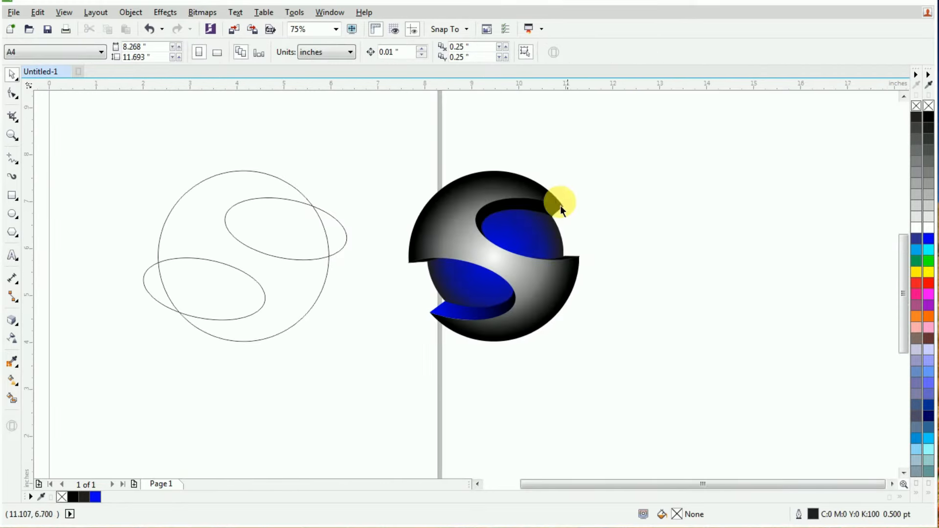
- Apply a linear fountain fill along the S's upper extruded face, black at the inner curve and blue at the pointed tip
{"action": "scroll", "coordinate": [550, 242], "scroll_direction": "up", "scroll_amount": 3}
{"action": "left_click", "coordinate": [541, 352]}
{"action": "scroll", "coordinate": [573, 342], "scroll_direction": "down", "scroll_amount": 1}
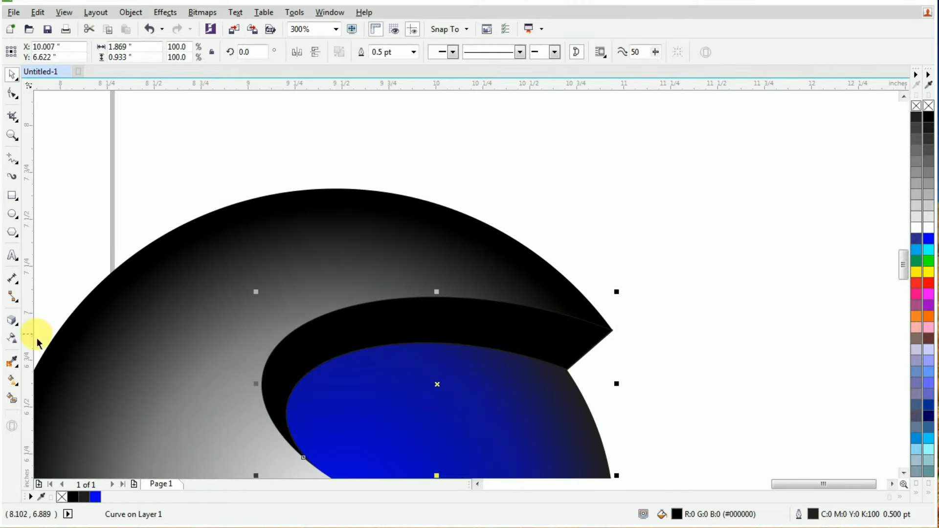
{"action": "left_click", "coordinate": [11, 384]}
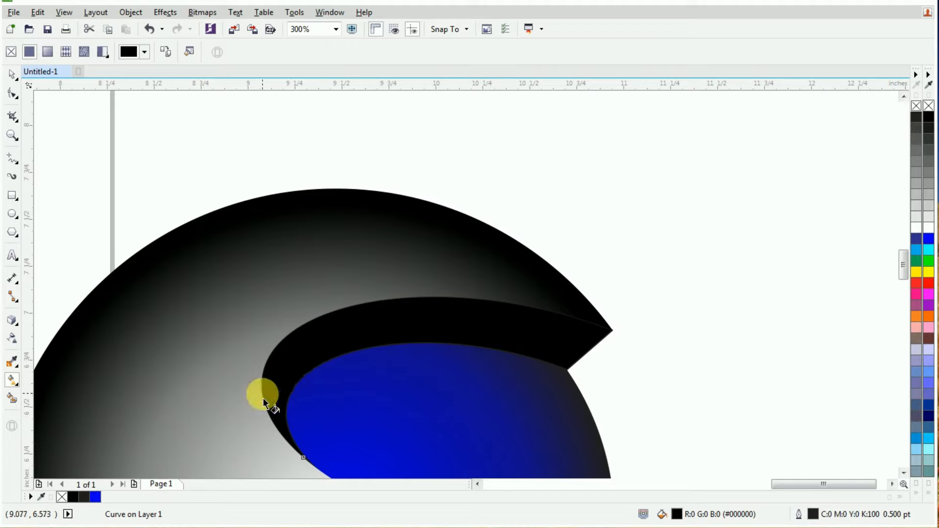
{"action": "left_click_drag", "start_coordinate": [275, 395], "coordinate": [612, 342]}
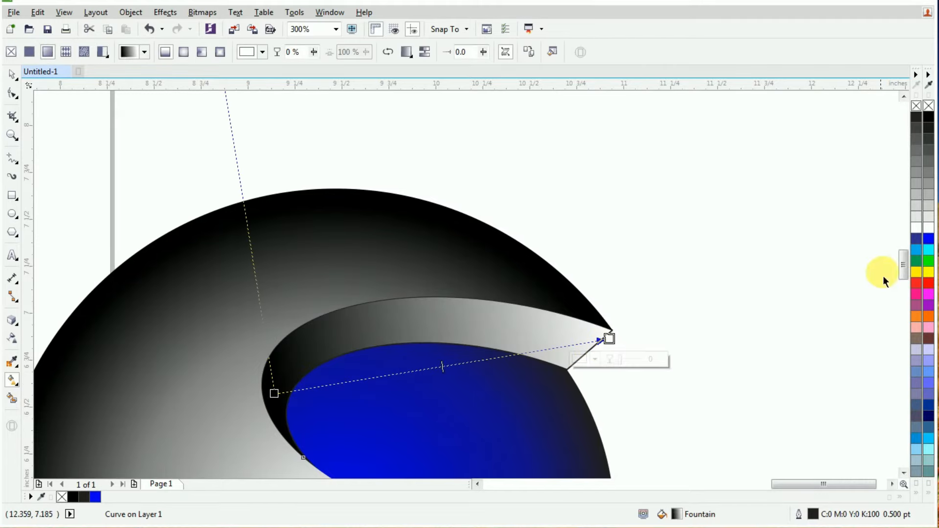
{"action": "left_click", "coordinate": [928, 238]}
{"action": "left_click_drag", "start_coordinate": [611, 338], "coordinate": [608, 332]}
{"action": "left_click_drag", "start_coordinate": [274, 394], "coordinate": [266, 410]}
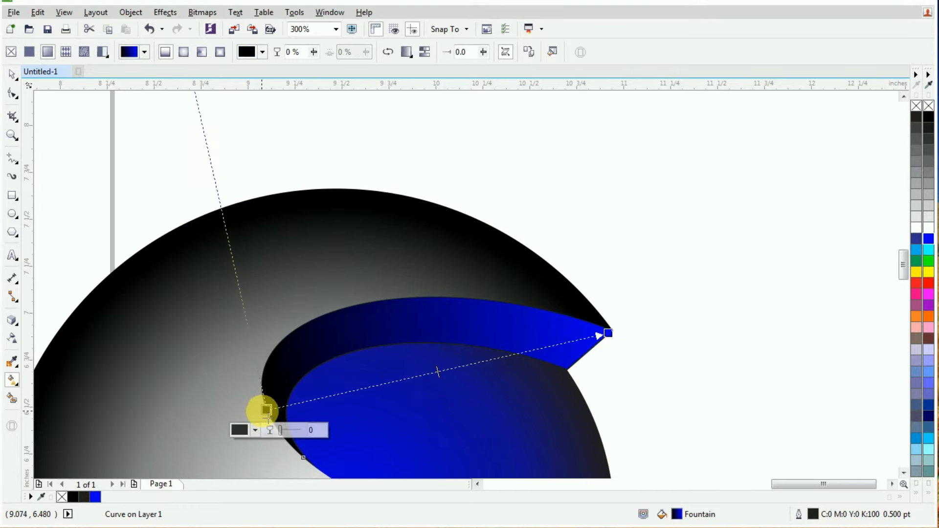
- Remove the outline from the gradient-filled upper extruded face
{"action": "left_click", "coordinate": [12, 74]}
{"action": "right_click", "coordinate": [929, 105]}
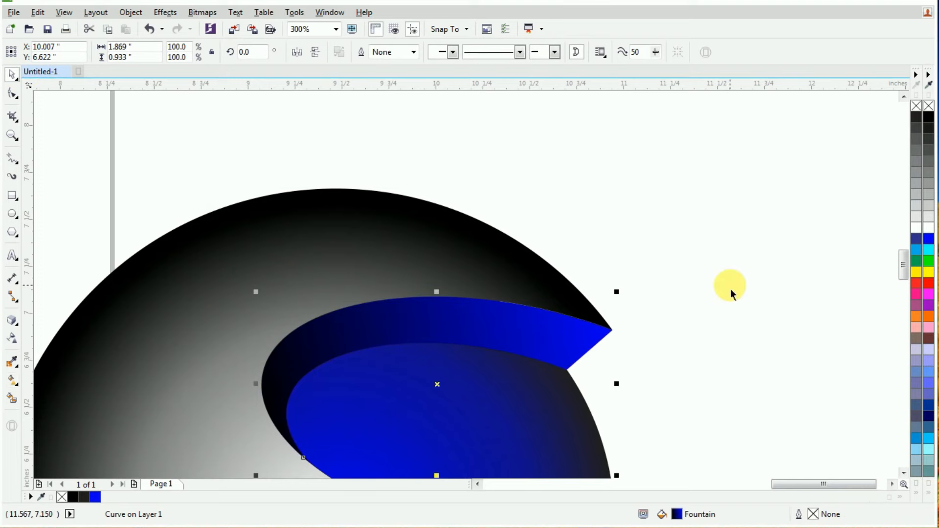
{"action": "left_click", "coordinate": [730, 288]}
- Apply a linear fountain fill to the thin extruded face at the S's right edge, black at the outer end and white at the inner end
{"action": "scroll", "coordinate": [576, 246], "scroll_direction": "down", "scroll_amount": 1}
{"action": "left_click", "coordinate": [597, 395]}
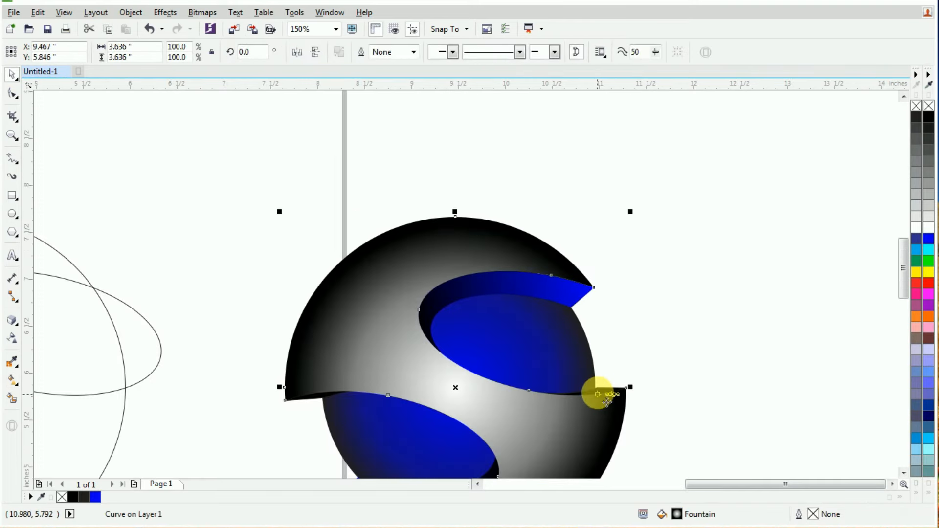
{"action": "left_click", "coordinate": [689, 354]}
{"action": "left_click", "coordinate": [607, 392]}
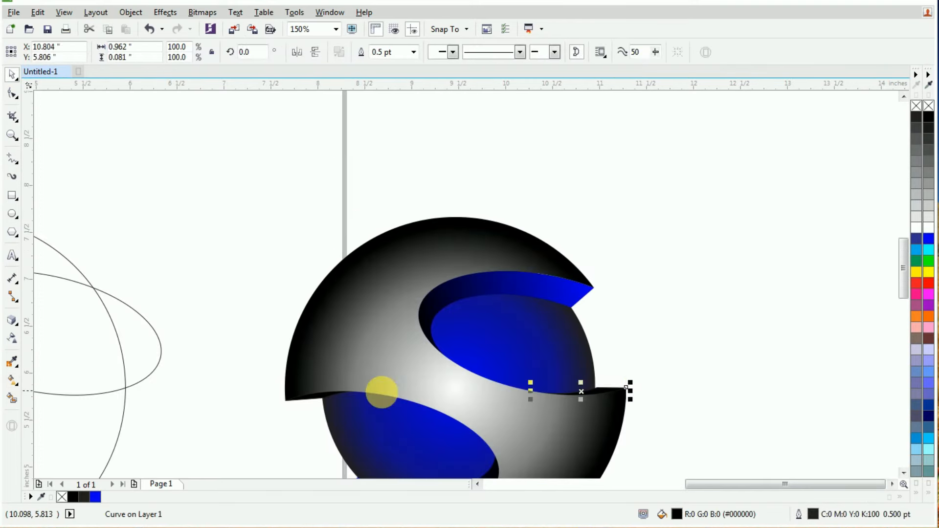
{"action": "left_click", "coordinate": [12, 380]}
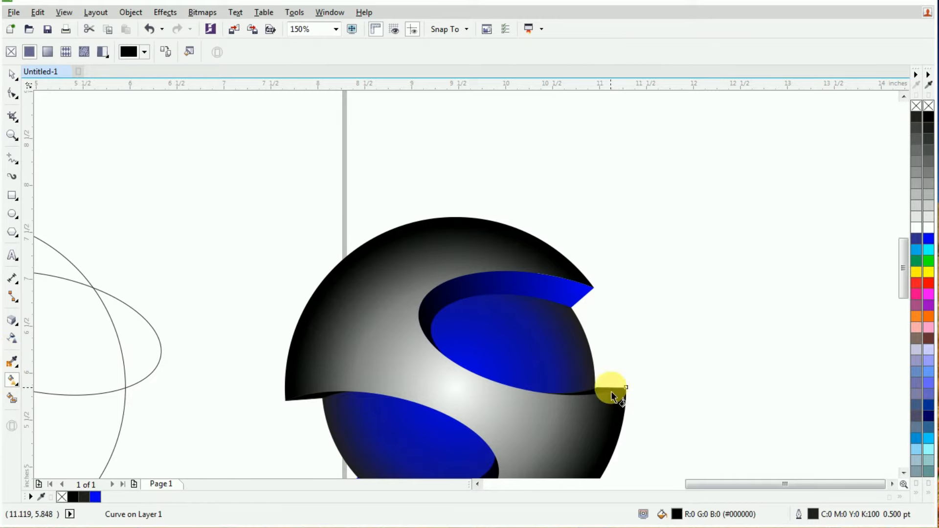
{"action": "scroll", "coordinate": [609, 392], "scroll_direction": "up", "scroll_amount": 1}
{"action": "left_click_drag", "start_coordinate": [606, 392], "coordinate": [642, 385]}
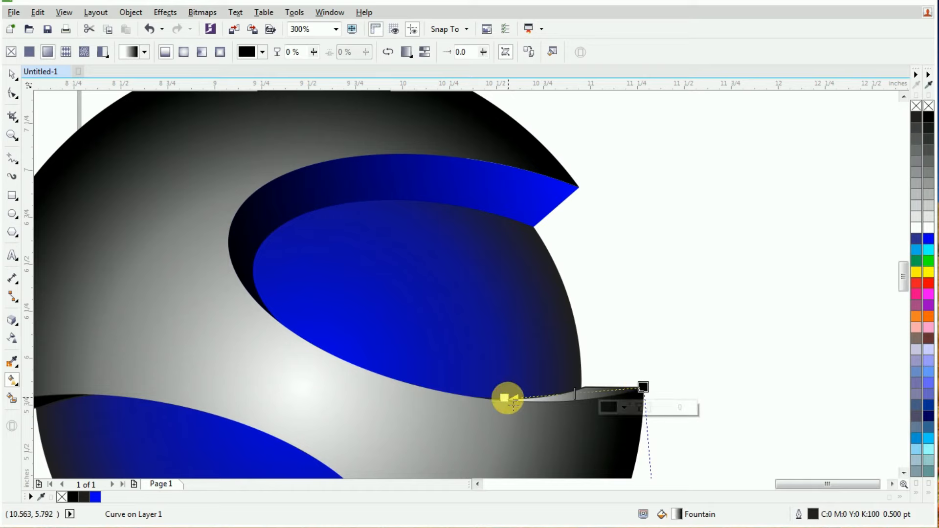
{"action": "left_click_drag", "start_coordinate": [506, 398], "coordinate": [525, 397]}
{"action": "left_click_drag", "start_coordinate": [642, 386], "coordinate": [632, 386]}
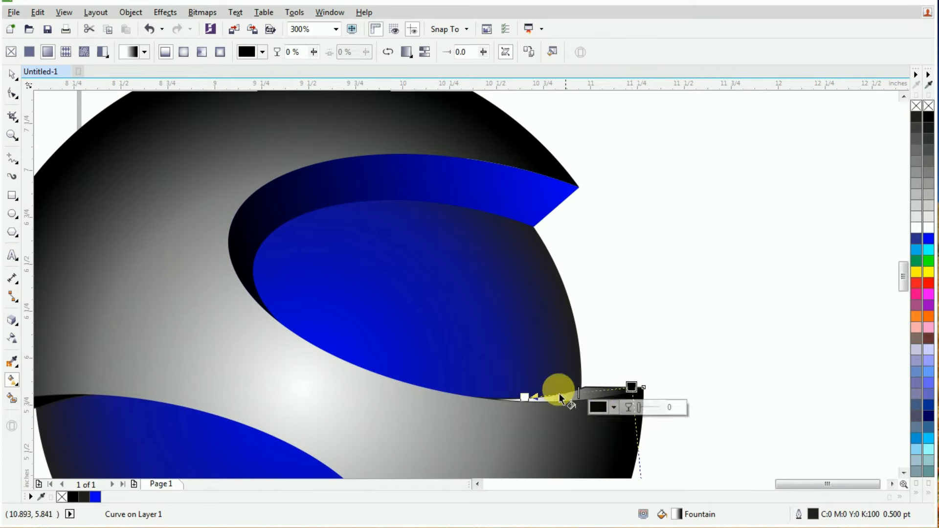
- Color the inner end of the thin right face's fountain fill blue
{"action": "left_click", "coordinate": [525, 397]}
{"action": "left_click", "coordinate": [928, 240]}
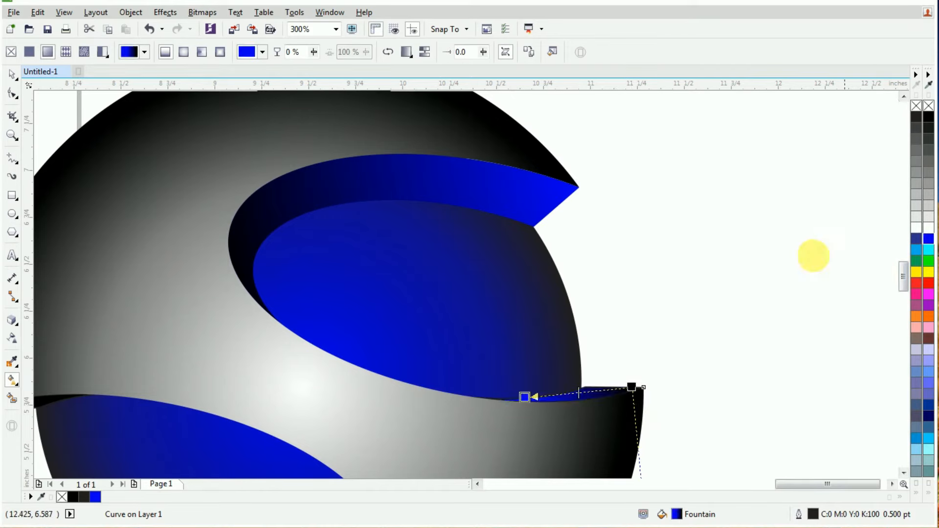
{"action": "left_click", "coordinate": [12, 74]}
{"action": "left_click", "coordinate": [759, 276]}
{"action": "scroll", "coordinate": [763, 259], "scroll_direction": "down", "scroll_amount": 2}
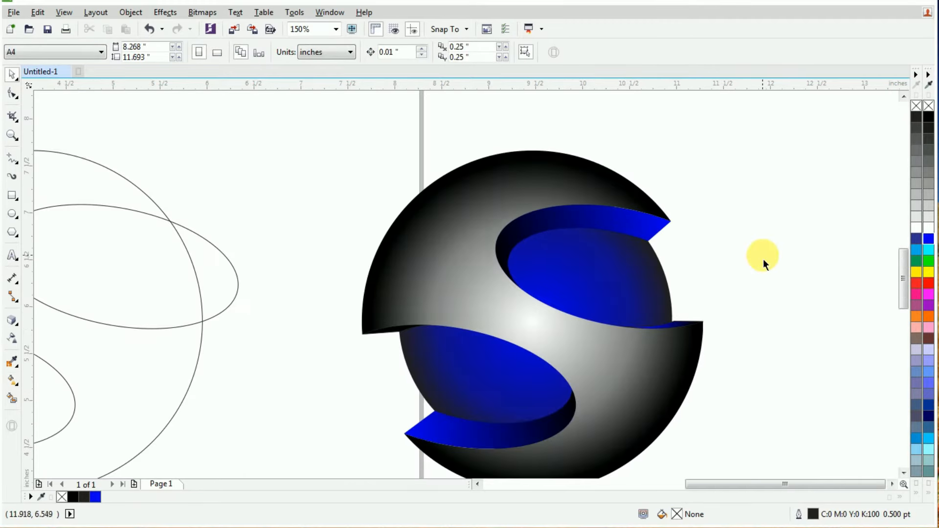
- Apply a linear fountain fill to the thin extruded face at the S's left edge, black at the outer end and blue at the inner end
{"action": "left_click", "coordinate": [385, 338]}
{"action": "scroll", "coordinate": [388, 330], "scroll_direction": "up", "scroll_amount": 3}
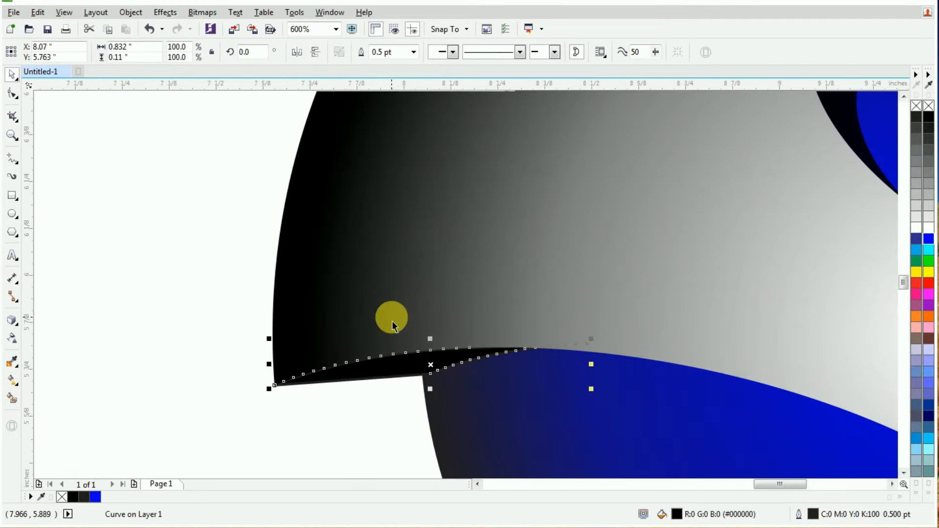
{"action": "left_click", "coordinate": [12, 381]}
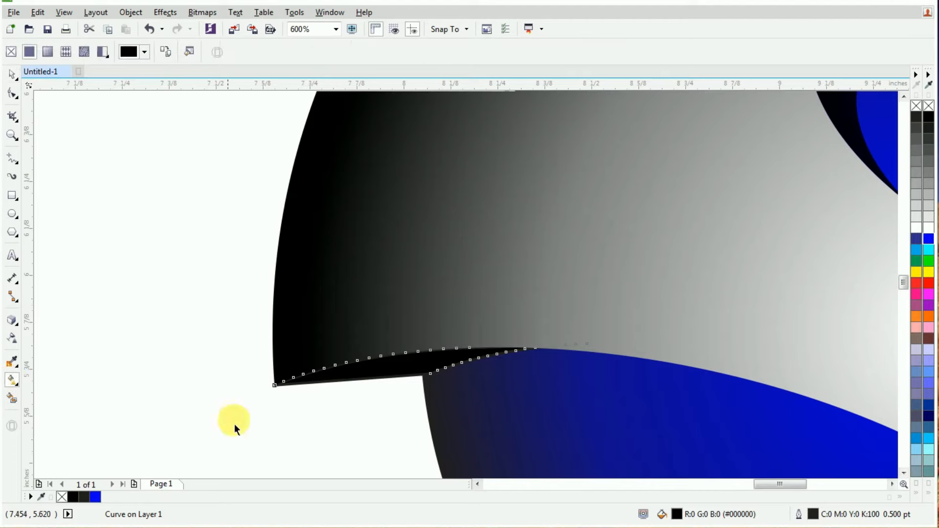
{"action": "left_click_drag", "start_coordinate": [524, 349], "coordinate": [524, 348]}
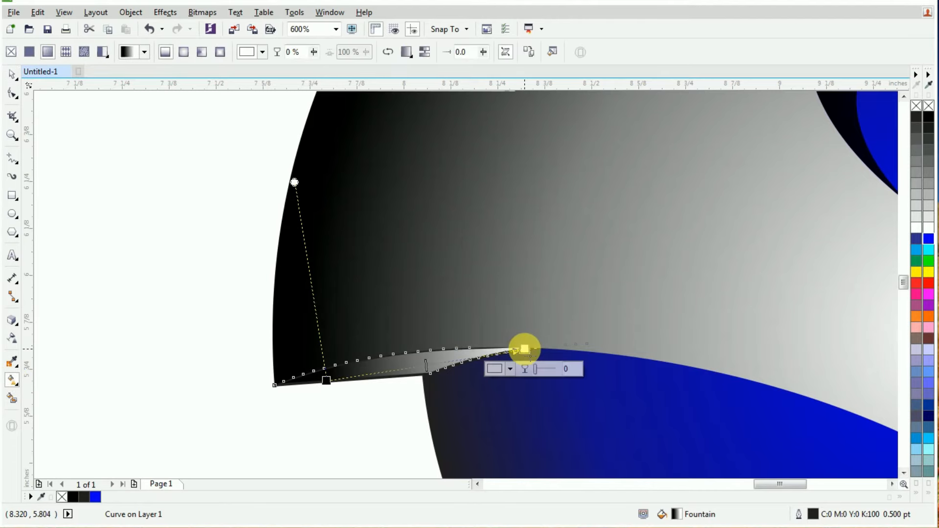
{"action": "left_click", "coordinate": [929, 239]}
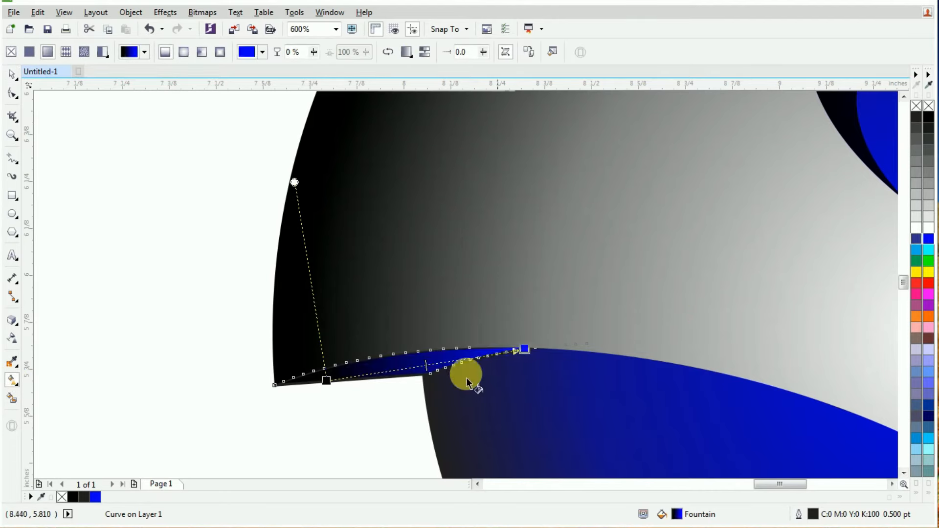
{"action": "left_click", "coordinate": [12, 74]}
{"action": "left_click", "coordinate": [146, 241]}
- Delete the stray node on the thin right face's upper edge, just beside the inner sphere
{"action": "scroll", "coordinate": [146, 240], "scroll_direction": "down", "scroll_amount": 2}
{"action": "scroll", "coordinate": [489, 244], "scroll_direction": "up", "scroll_amount": 4}
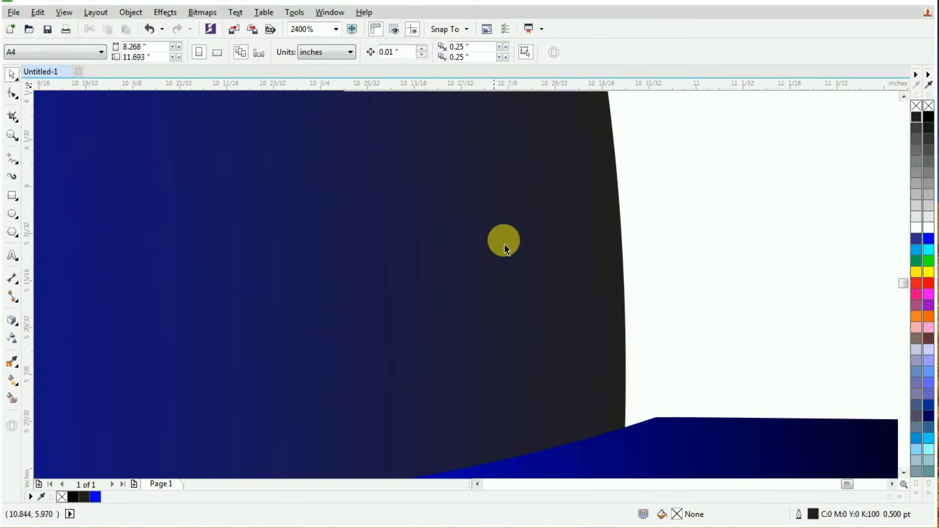
{"action": "left_click", "coordinate": [12, 93]}
{"action": "left_click", "coordinate": [658, 419]}
{"action": "scroll", "coordinate": [517, 361], "scroll_direction": "down", "scroll_amount": 1}
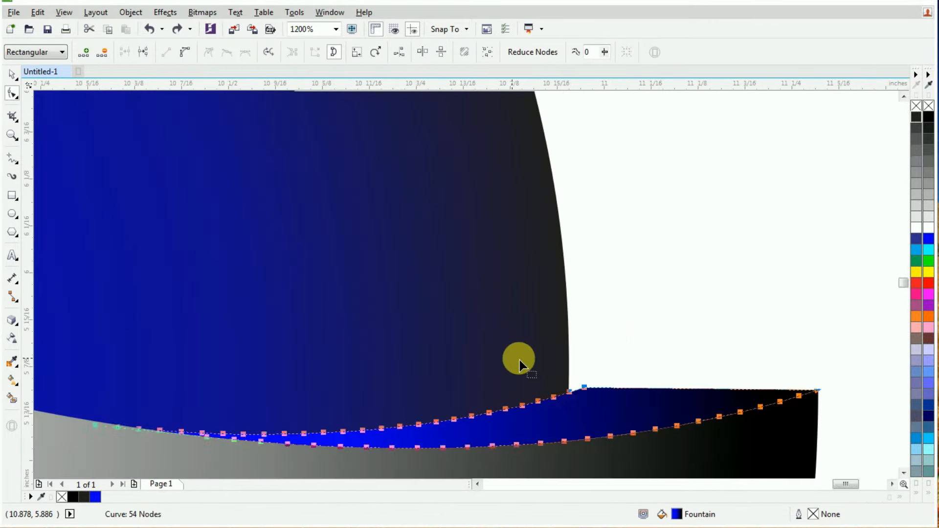
{"action": "key", "text": "Delete"}
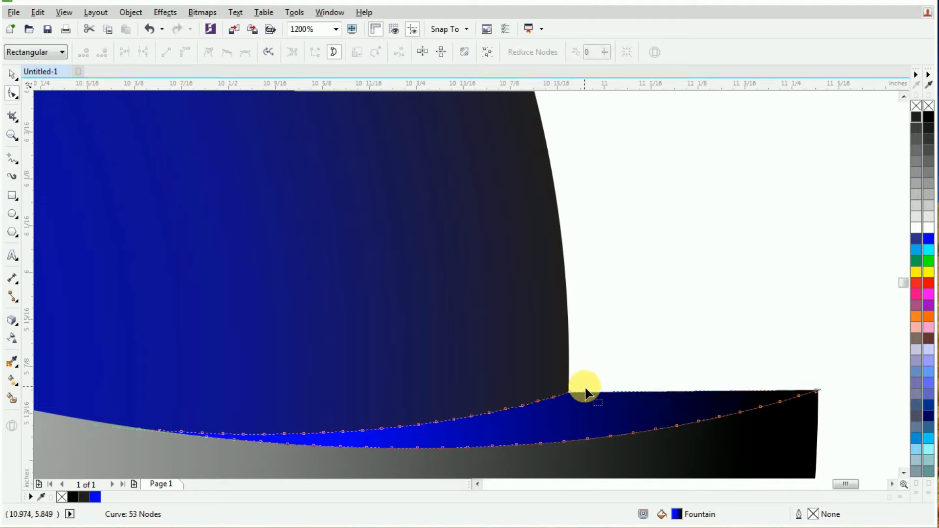
{"action": "scroll", "coordinate": [576, 389], "scroll_direction": "up", "scroll_amount": 1}
{"action": "scroll", "coordinate": [562, 389], "scroll_direction": "down", "scroll_amount": 1}
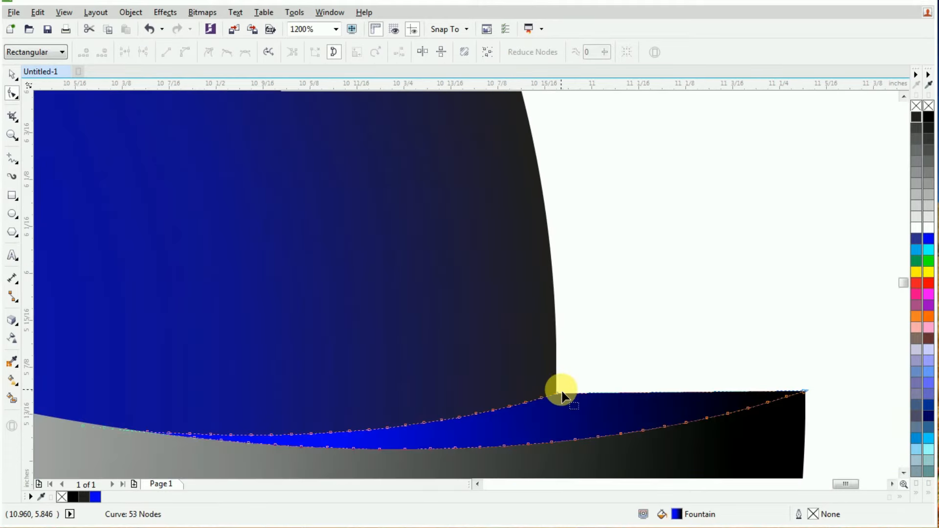
{"action": "key", "text": "F4"}
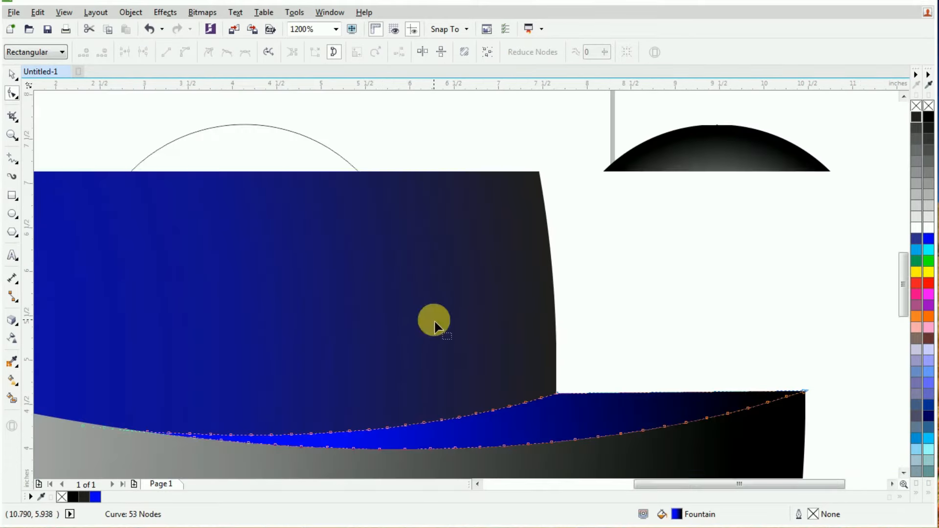
{"action": "left_click", "coordinate": [15, 76]}
{"action": "left_click", "coordinate": [506, 209]}
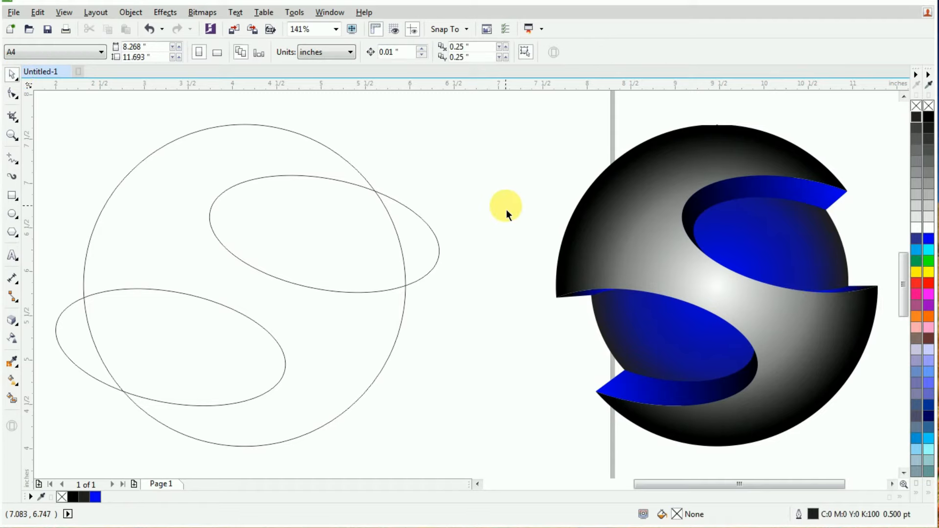
- Place a copy of the upper sketch ellipse over the S's upper blue area, scaled down to about 75.5%
{"action": "key", "text": "z"}
{"action": "left_click_drag", "start_coordinate": [509, 123], "coordinate": [884, 446]}
{"action": "left_click", "coordinate": [13, 76]}
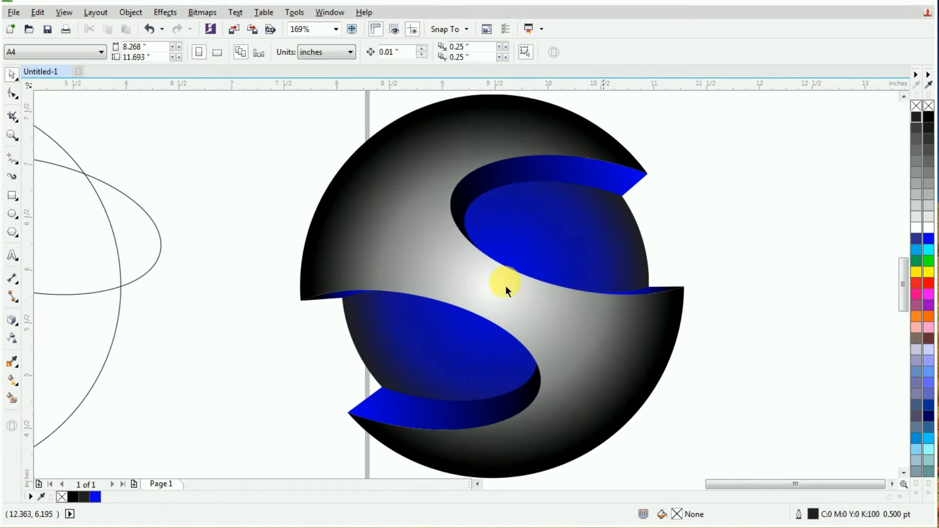
{"action": "left_click_drag", "start_coordinate": [89, 243], "coordinate": [656, 253]}
{"action": "left_click_drag", "start_coordinate": [744, 319], "coordinate": [677, 279]}
{"action": "left_click_drag", "start_coordinate": [566, 220], "coordinate": [581, 243]}
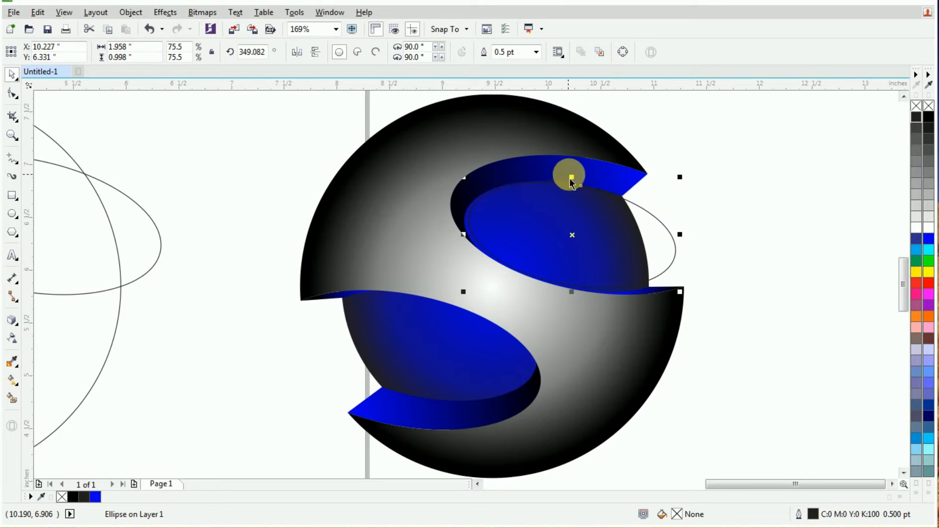
- Flatten and resize the copied ellipse to about 2.025 × 0.957 in so it sits just inside the upper blue opening
{"action": "left_click_drag", "start_coordinate": [581, 185], "coordinate": [577, 191]}
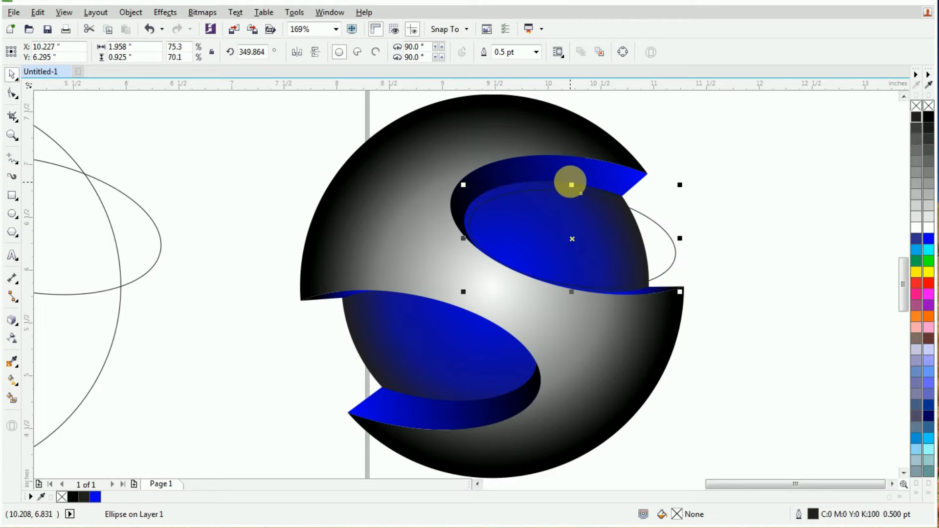
{"action": "scroll", "coordinate": [578, 188], "scroll_direction": "up", "scroll_amount": 2}
{"action": "left_click_drag", "start_coordinate": [586, 284], "coordinate": [585, 276]}
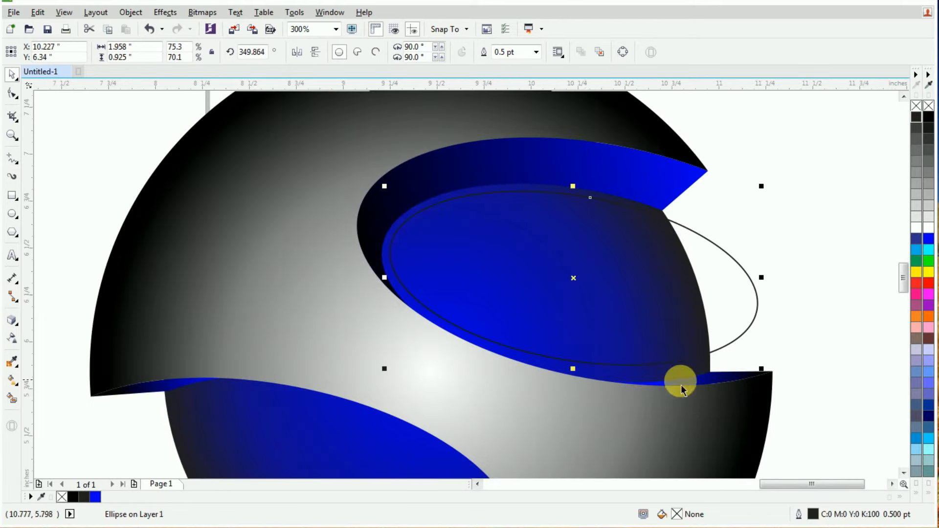
{"action": "left_click", "coordinate": [763, 368]}
{"action": "left_click", "coordinate": [747, 302]}
{"action": "left_click_drag", "start_coordinate": [765, 372], "coordinate": [728, 366]}
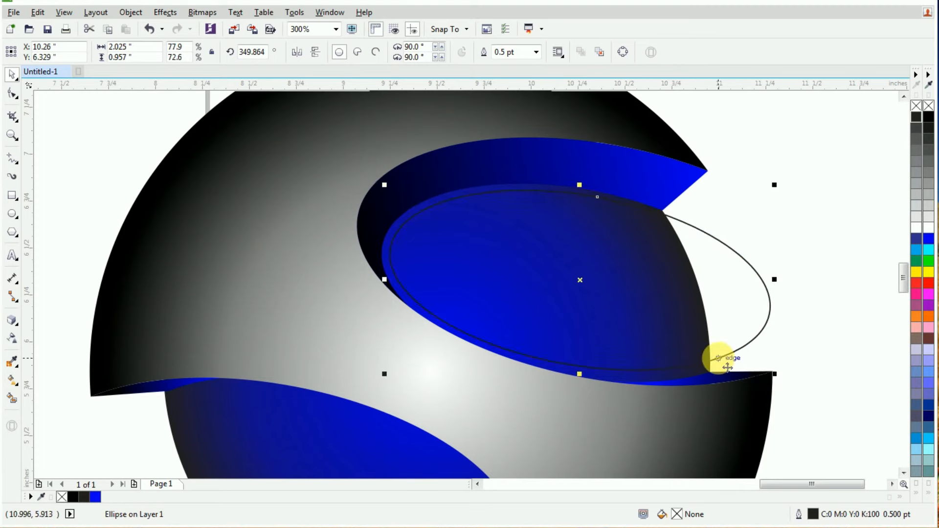
- Fill the ellipse white without an outline and apply a linear transparency that fades out toward its right side
{"action": "left_click", "coordinate": [929, 227]}
{"action": "right_click", "coordinate": [928, 105]}
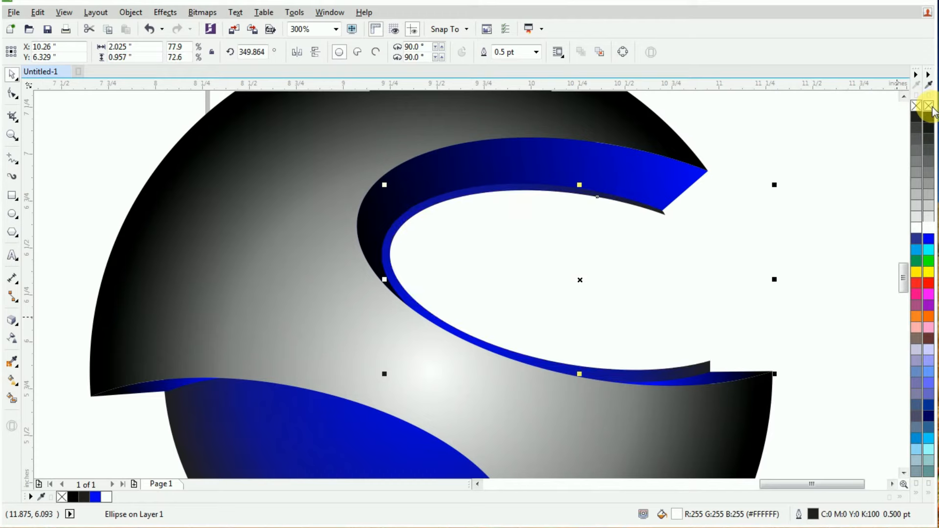
{"action": "left_click", "coordinate": [12, 338]}
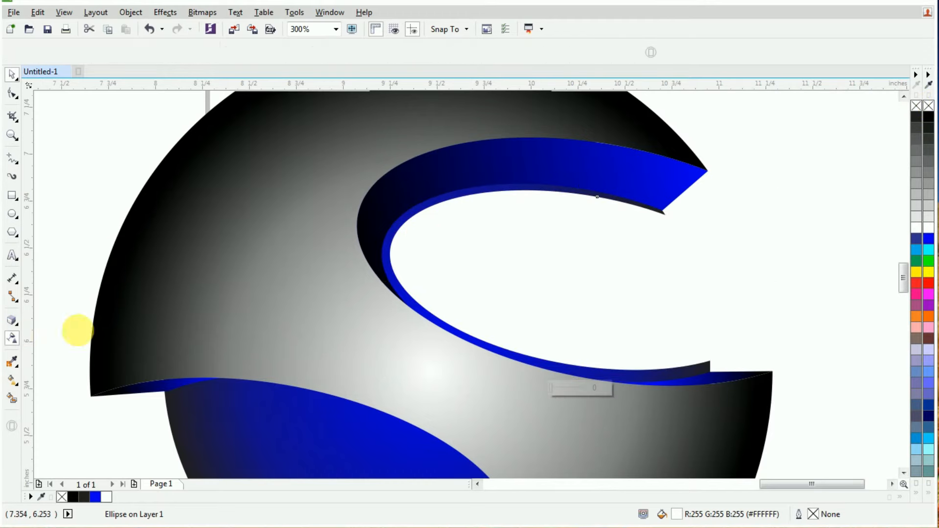
{"action": "left_click_drag", "start_coordinate": [382, 259], "coordinate": [604, 258]}
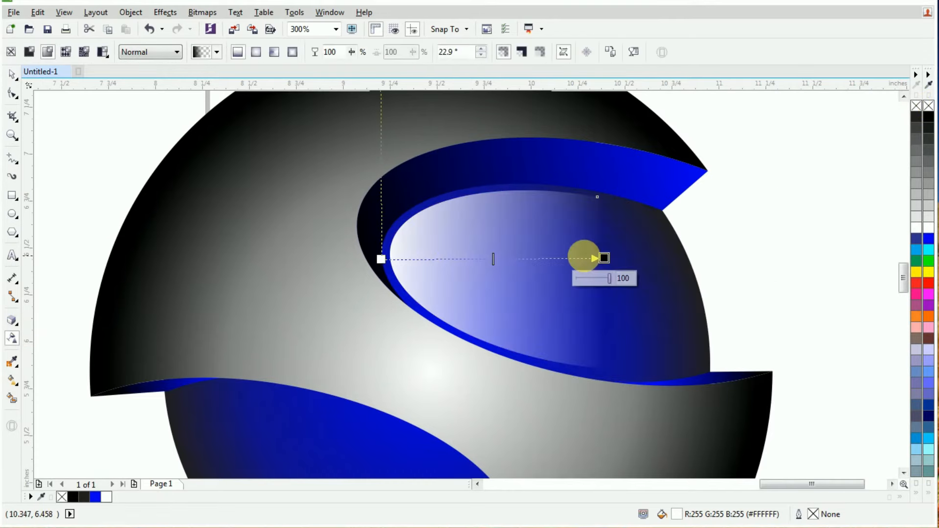
- Stretch the ellipse's transparency gradient past its left edge and toward the inner sphere's right edge, tilting it slightly upward
{"action": "left_click_drag", "start_coordinate": [381, 259], "coordinate": [372, 269]}
{"action": "left_click_drag", "start_coordinate": [604, 258], "coordinate": [641, 244]}
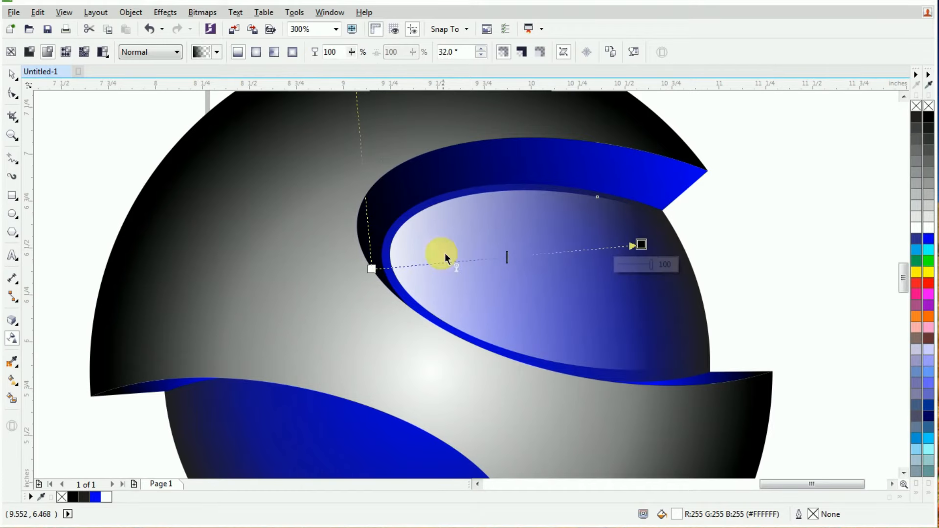
{"action": "left_click_drag", "start_coordinate": [361, 271], "coordinate": [319, 272]}
{"action": "left_click_drag", "start_coordinate": [641, 244], "coordinate": [650, 243]}
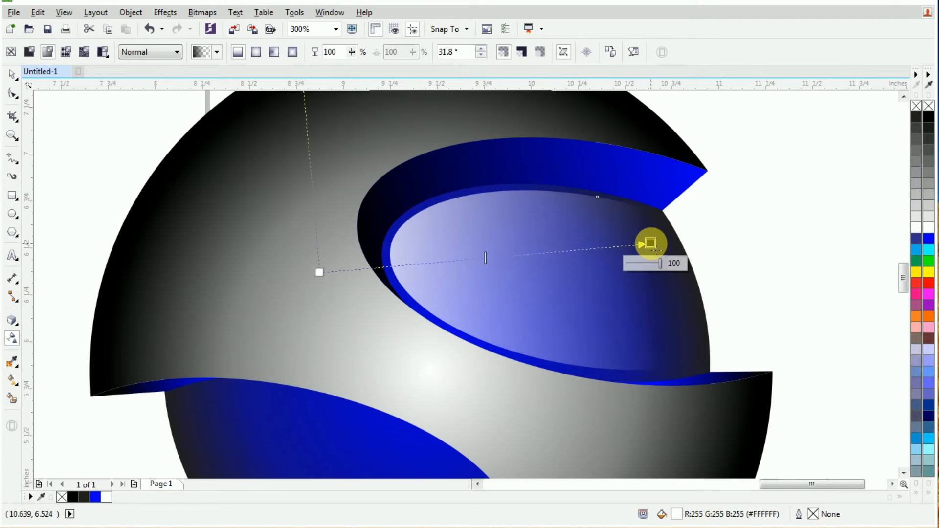
{"action": "left_click", "coordinate": [8, 78]}
{"action": "left_click", "coordinate": [756, 190]}
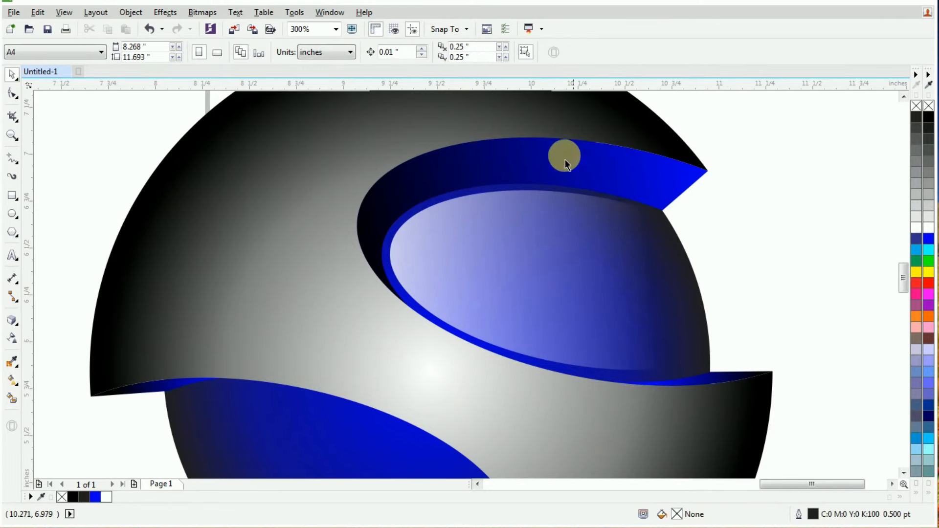
- Soften the upper highlight by moving the opaque end of its transparency gradient farther left
{"action": "scroll", "coordinate": [555, 157], "scroll_direction": "down", "scroll_amount": 1}
{"action": "left_click", "coordinate": [548, 216]}
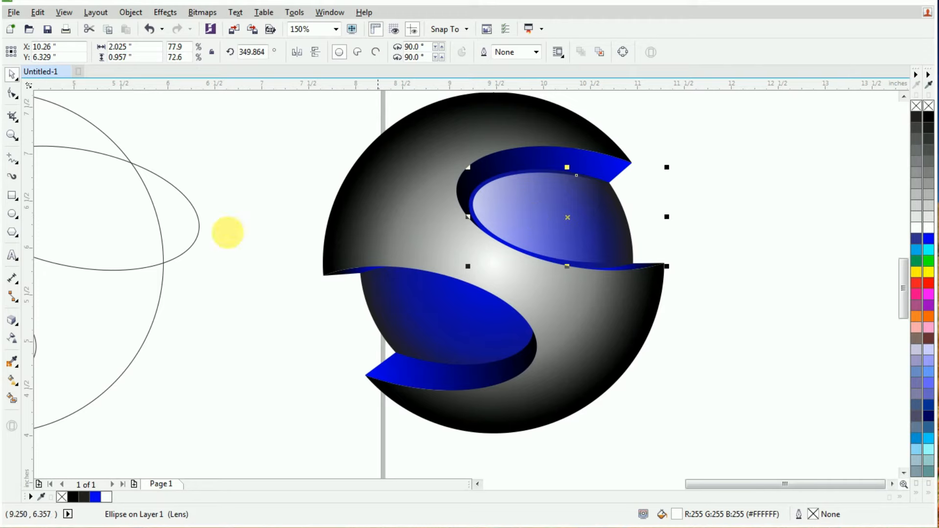
{"action": "left_click", "coordinate": [12, 338]}
{"action": "left_click_drag", "start_coordinate": [437, 214], "coordinate": [421, 217]}
{"action": "left_click_drag", "start_coordinate": [514, 209], "coordinate": [509, 209]}
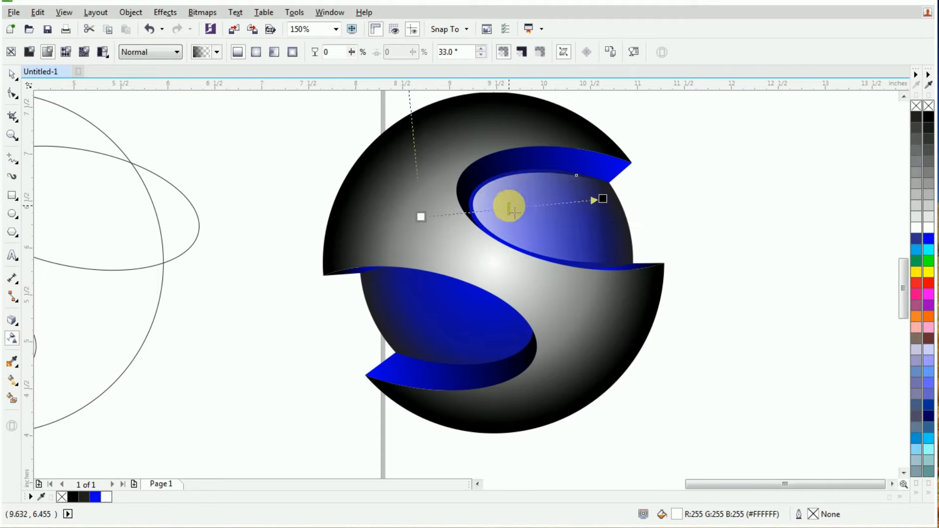
{"action": "left_click", "coordinate": [13, 74]}
- Duplicate the upper highlight ellipse by copy and paste, and move the duplicate over the lower blue opening
{"action": "right_click", "coordinate": [544, 194]}
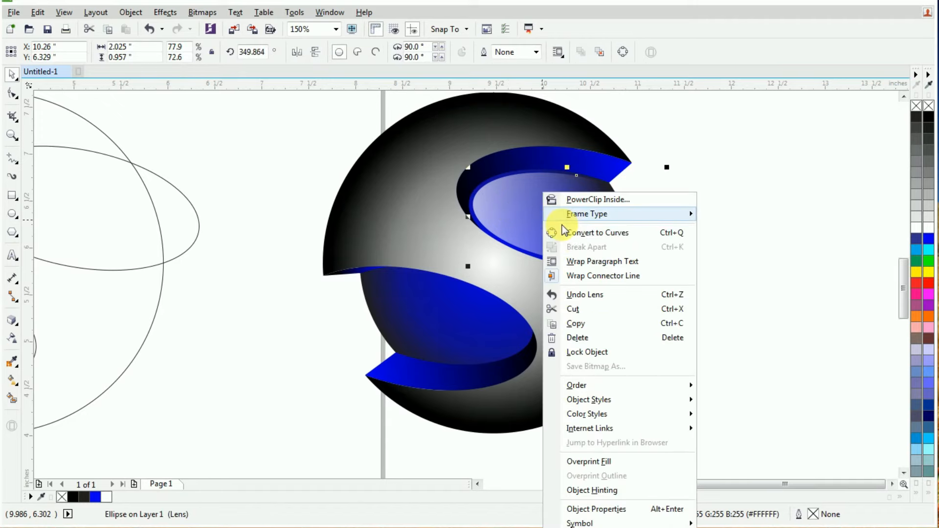
{"action": "left_click", "coordinate": [574, 328]}
{"action": "left_click", "coordinate": [315, 299]}
{"action": "right_click", "coordinate": [270, 187]}
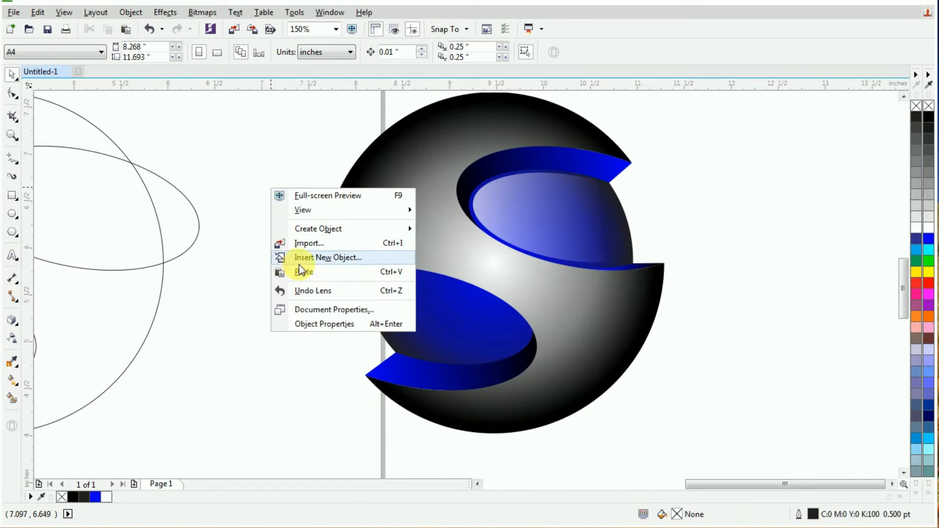
{"action": "left_click", "coordinate": [303, 271]}
{"action": "left_click_drag", "start_coordinate": [562, 223], "coordinate": [441, 318]}
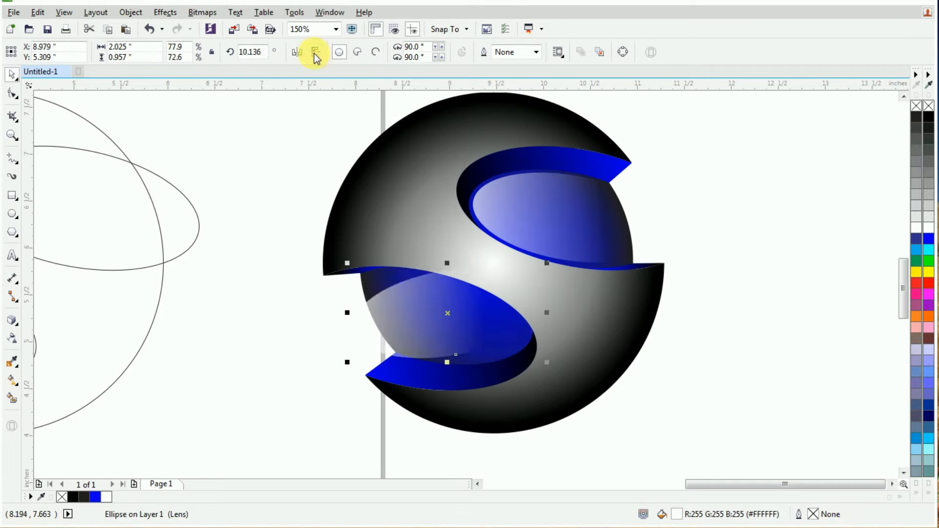
- Mirror the duplicate highlight both ways and fit it inside the lower blue opening, rotated to about 167.4°
{"action": "left_click", "coordinate": [297, 52]}
{"action": "mouse_move", "coordinate": [469, 314]}
{"action": "left_mouse_down"}
{"action": "mouse_move", "coordinate": [432, 325]}
{"action": "mouse_move", "coordinate": [481, 325]}
{"action": "left_mouse_up"}
{"action": "scroll", "coordinate": [462, 323], "scroll_direction": "up", "scroll_amount": 1}
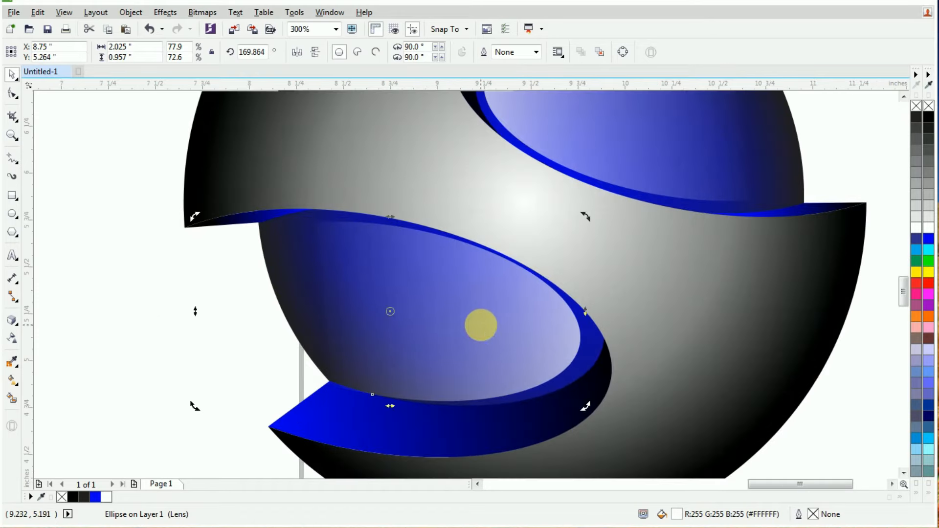
{"action": "left_click_drag", "start_coordinate": [596, 233], "coordinate": [593, 229]}
{"action": "left_click_drag", "start_coordinate": [489, 336], "coordinate": [489, 337]}
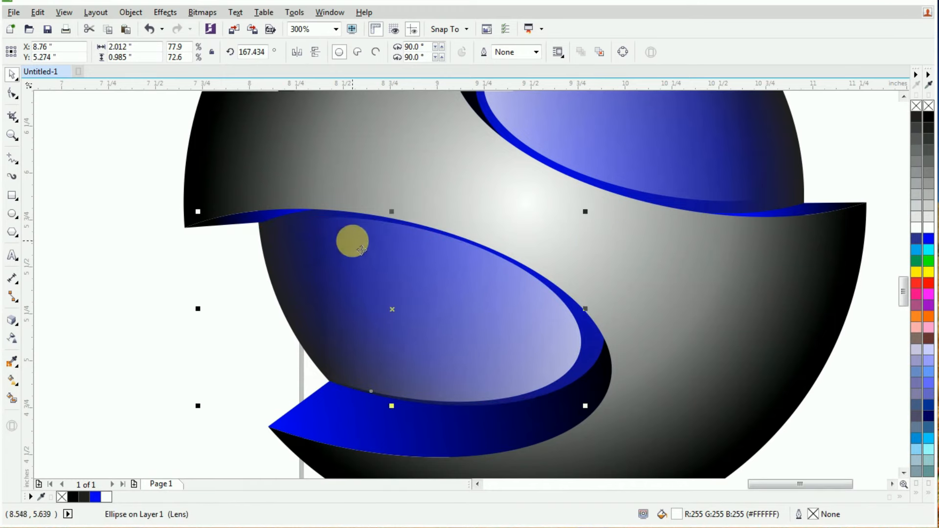
- Draw a wide ellipse over the upper-left part of the grey sphere
{"action": "scroll", "coordinate": [361, 251], "scroll_direction": "down", "scroll_amount": 4}
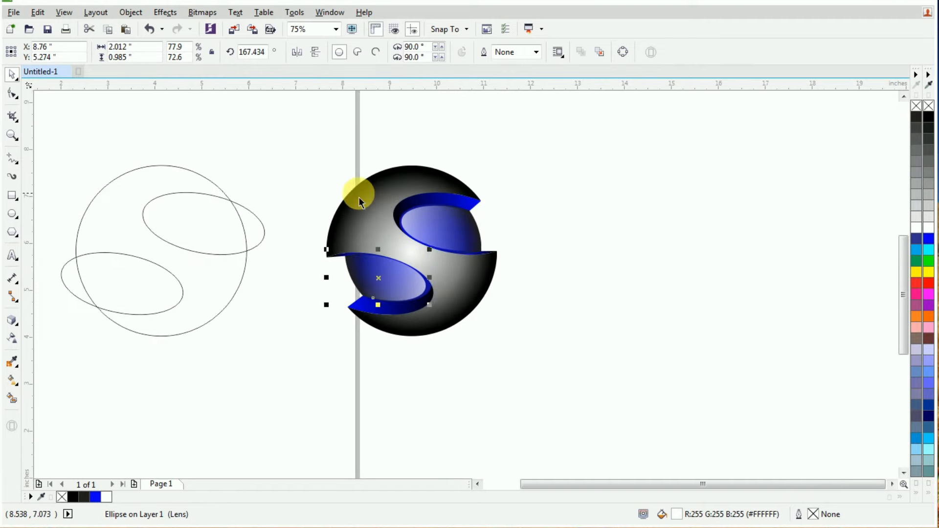
{"action": "key", "text": "z"}
{"action": "left_click_drag", "start_coordinate": [305, 161], "coordinate": [506, 343]}
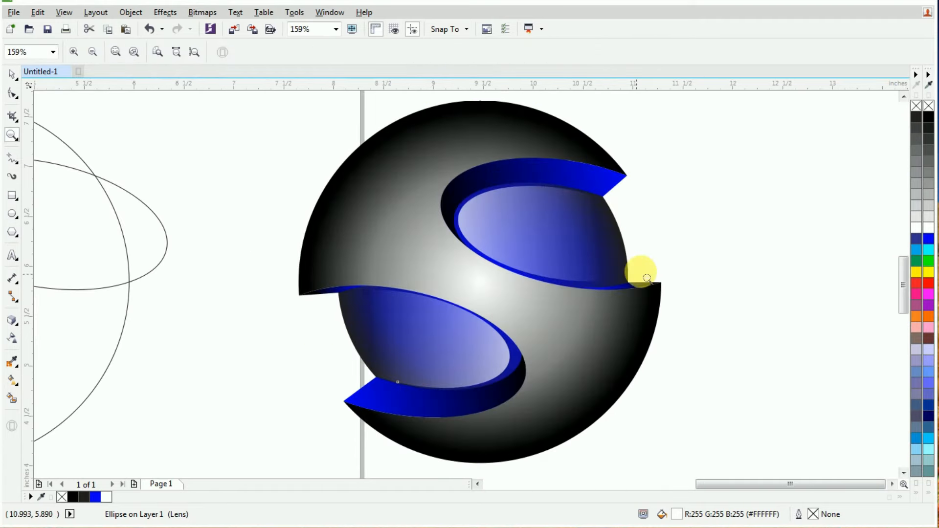
{"action": "left_click", "coordinate": [12, 74]}
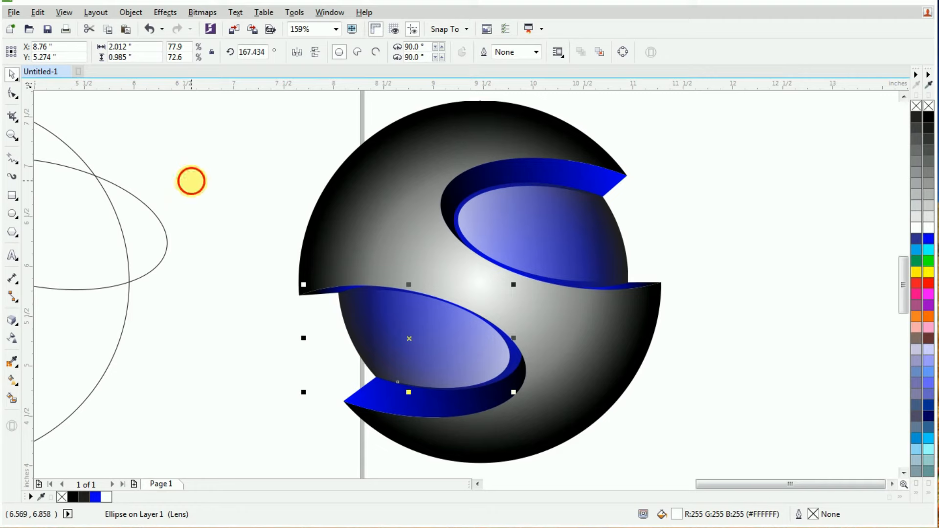
{"action": "left_click", "coordinate": [12, 213]}
{"action": "left_click_drag", "start_coordinate": [304, 139], "coordinate": [506, 275]}
- Rotate the new ellipse to about 28.8° and position it just inside the sphere's upper-left edge
{"action": "left_click", "coordinate": [12, 74]}
{"action": "left_click", "coordinate": [411, 208]}
{"action": "left_click_drag", "start_coordinate": [508, 133], "coordinate": [476, 125]}
{"action": "left_click_drag", "start_coordinate": [412, 231], "coordinate": [435, 228]}
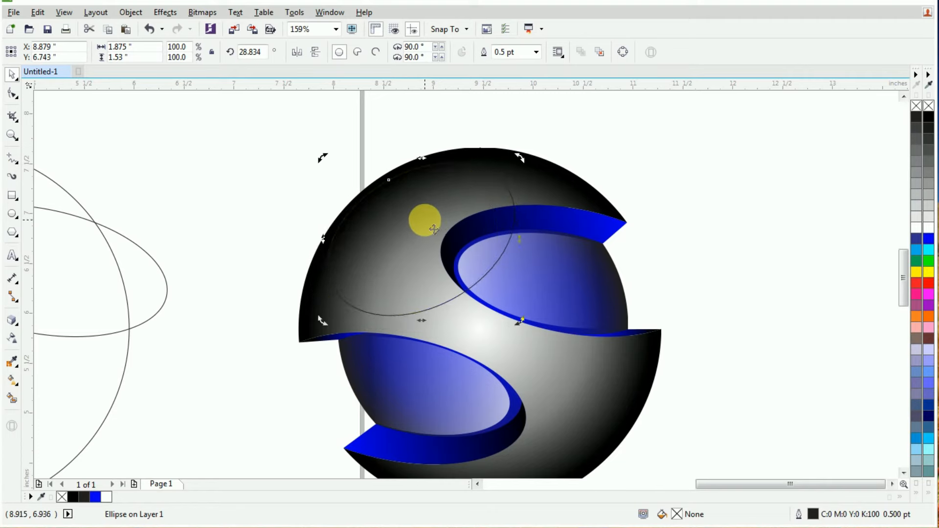
- Fill the tilted ellipse white without an outline and apply a linear transparency fading from the sphere's upper-left edge toward its centre
{"action": "left_click", "coordinate": [918, 228]}
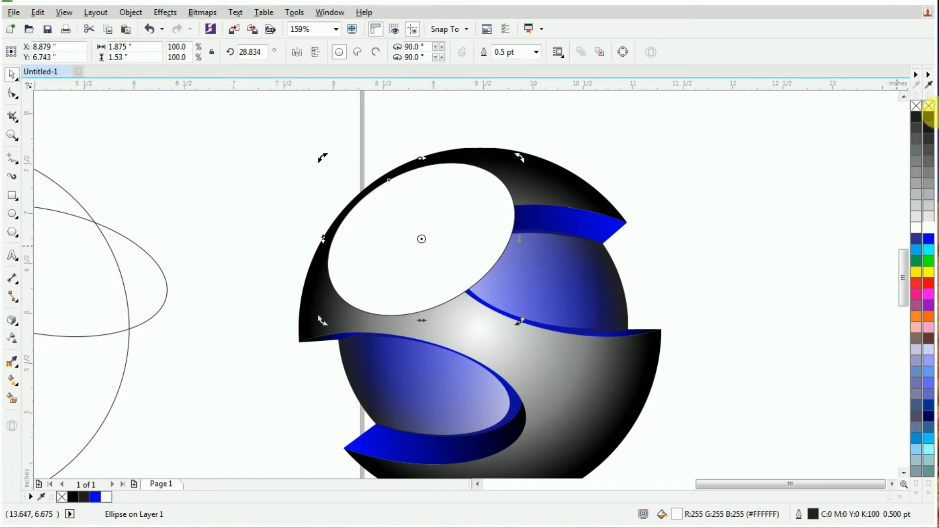
{"action": "right_click", "coordinate": [927, 113]}
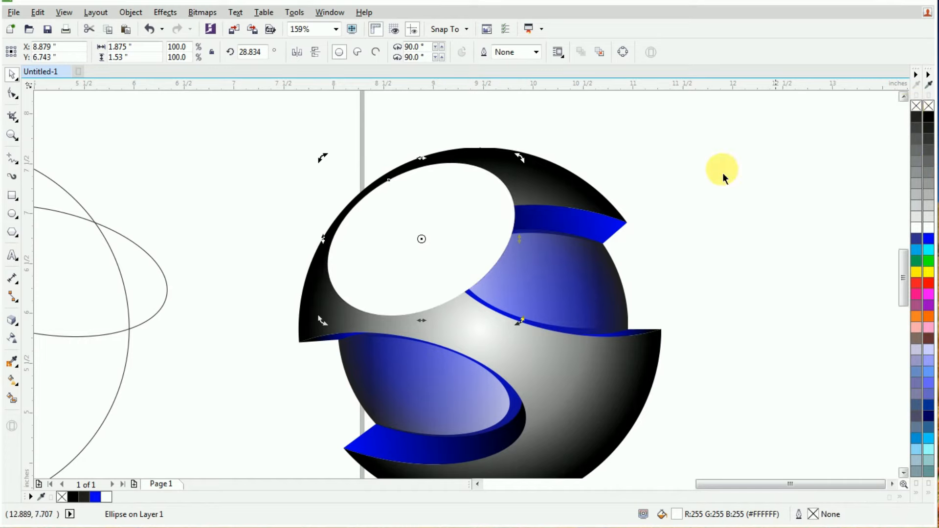
{"action": "left_click", "coordinate": [11, 339]}
{"action": "left_click_drag", "start_coordinate": [418, 240], "coordinate": [430, 268]}
{"action": "left_click_drag", "start_coordinate": [366, 160], "coordinate": [356, 178]}
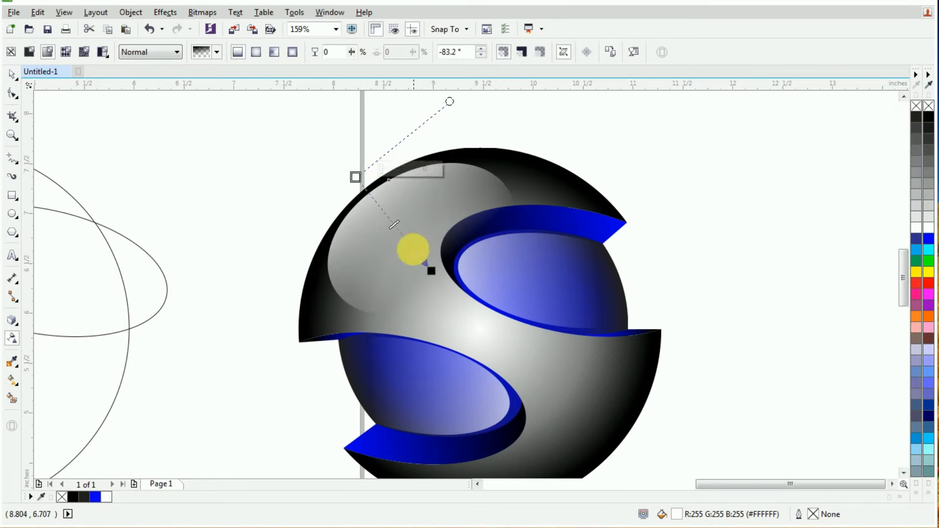
- Shorten the transparency fade on the upper-left highlight ellipse and convert the ellipse to curves
{"action": "left_click_drag", "start_coordinate": [432, 270], "coordinate": [424, 257]}
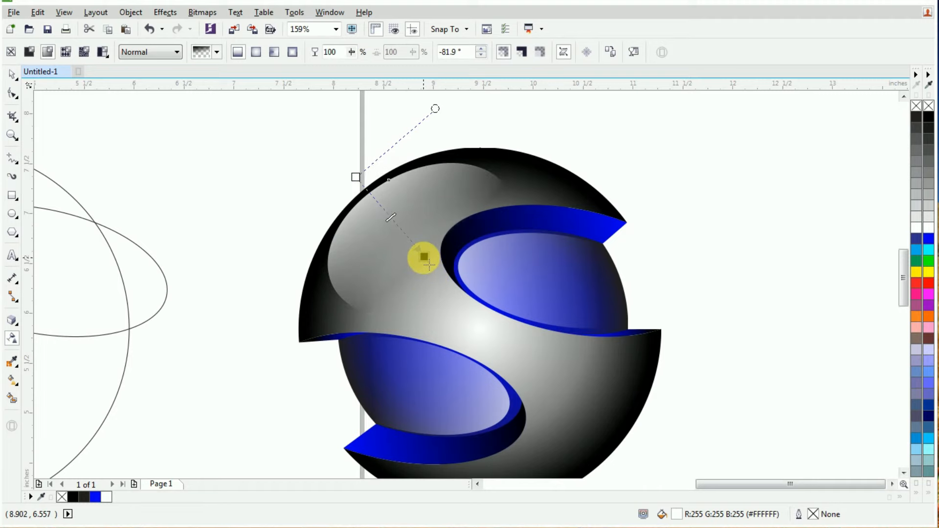
{"action": "left_click", "coordinate": [12, 74]}
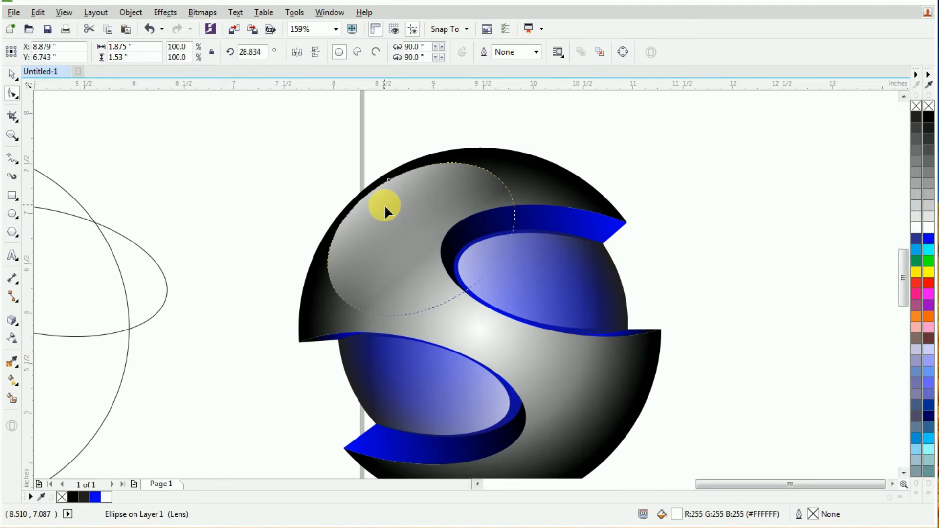
{"action": "key", "text": "ctrl+q"}
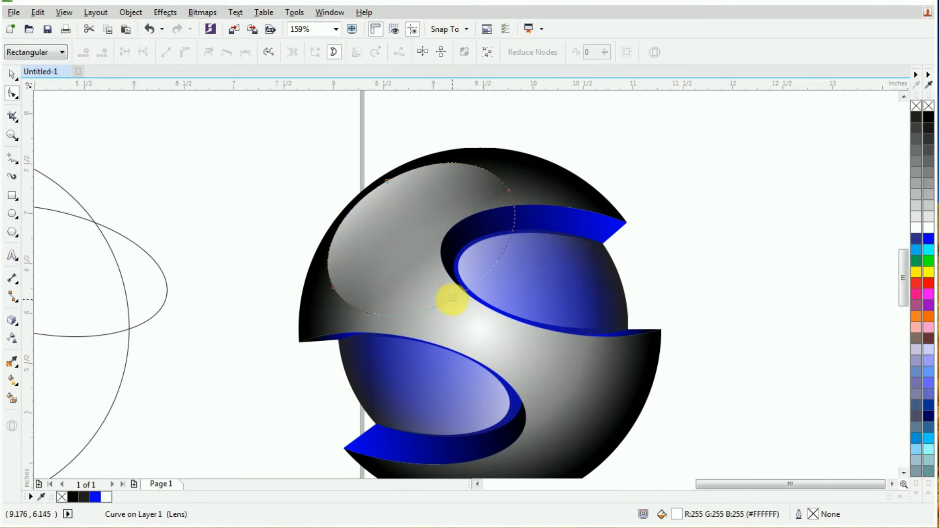
- Narrow the highlight by moving its lower-right and upper-right nodes inward toward the sphere's upper-left edge
{"action": "left_click_drag", "start_coordinate": [453, 298], "coordinate": [442, 285]}
{"action": "mouse_move", "coordinate": [414, 250]}
{"action": "left_mouse_down"}
{"action": "mouse_move", "coordinate": [390, 239]}
{"action": "mouse_move", "coordinate": [397, 248]}
{"action": "left_mouse_up"}
{"action": "left_click_drag", "start_coordinate": [509, 190], "coordinate": [490, 176]}
{"action": "left_click_drag", "start_coordinate": [401, 251], "coordinate": [426, 236]}
{"action": "left_click_drag", "start_coordinate": [489, 175], "coordinate": [449, 163]}
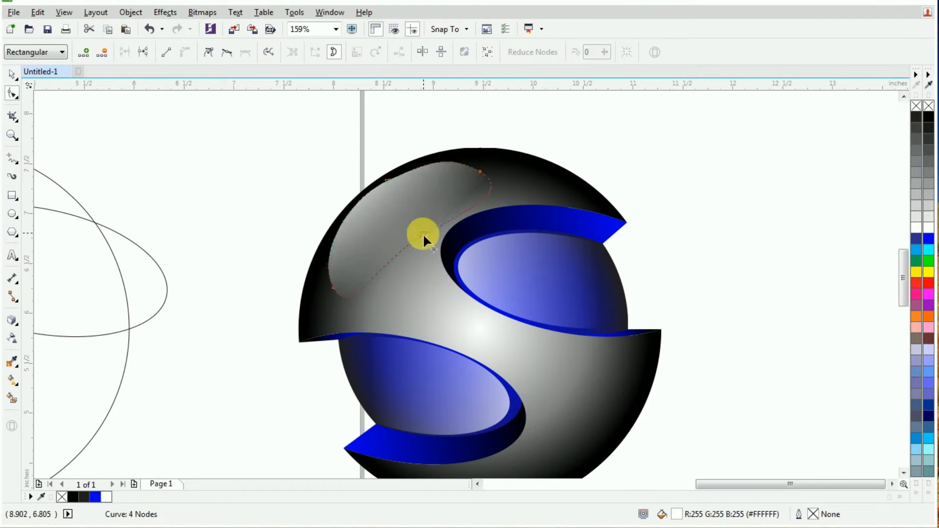
- Delete the highlight's upper-left node and bend its inner edge into an S-shaped curve near the upper blue face
{"action": "left_click", "coordinate": [422, 234]}
{"action": "left_click_drag", "start_coordinate": [391, 262], "coordinate": [414, 293]}
{"action": "double_click", "coordinate": [387, 181]}
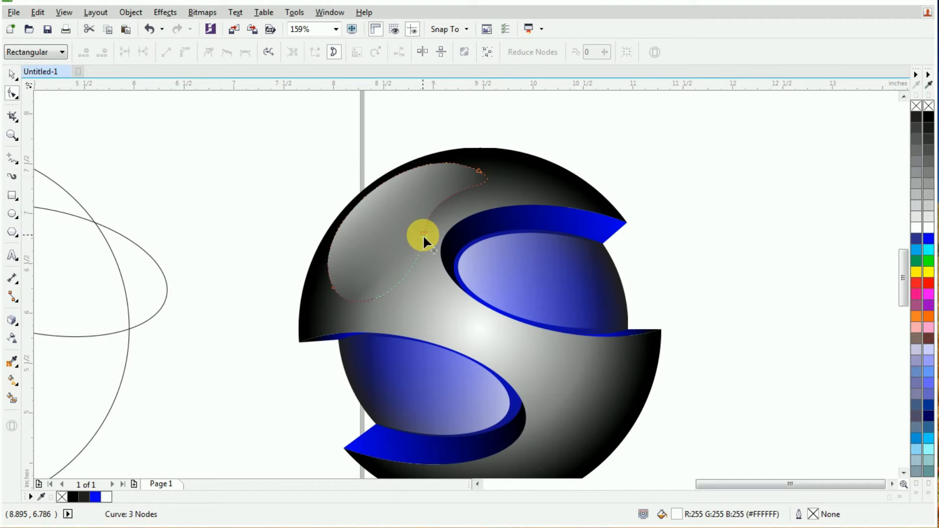
{"action": "left_click", "coordinate": [423, 234]}
{"action": "left_click_drag", "start_coordinate": [415, 293], "coordinate": [432, 305]}
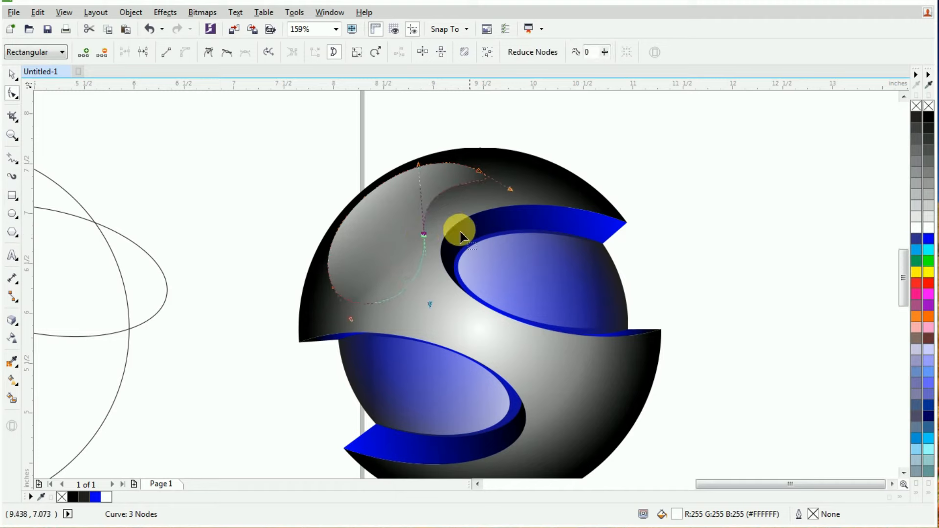
- Soften the reshaped highlight by moving its transparency start point farther outside the sphere's upper-left edge
{"action": "left_click", "coordinate": [12, 341]}
{"action": "left_click_drag", "start_coordinate": [410, 249], "coordinate": [334, 165]}
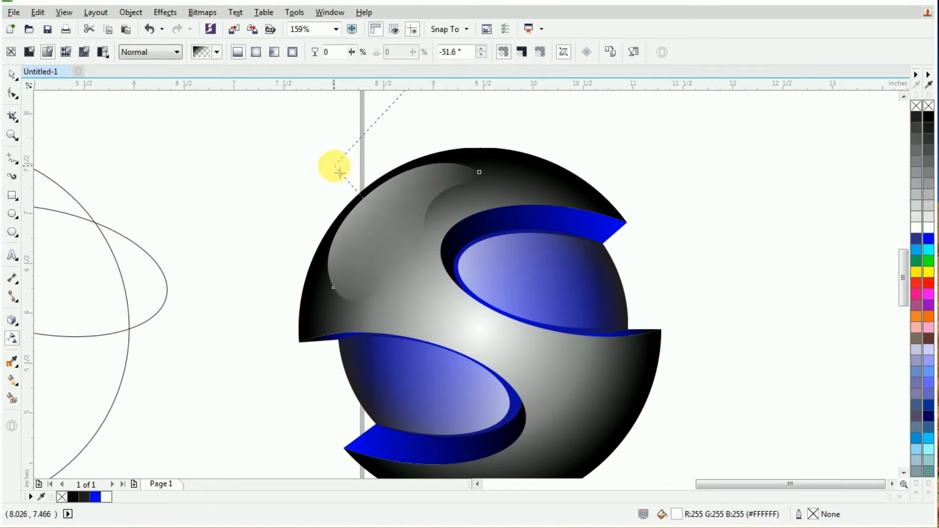
{"action": "left_click", "coordinate": [13, 74]}
- Rotate a copy of the highlight about 180.9° around the sphere's centre so it sits on the lower-right side
{"action": "left_click", "coordinate": [384, 224]}
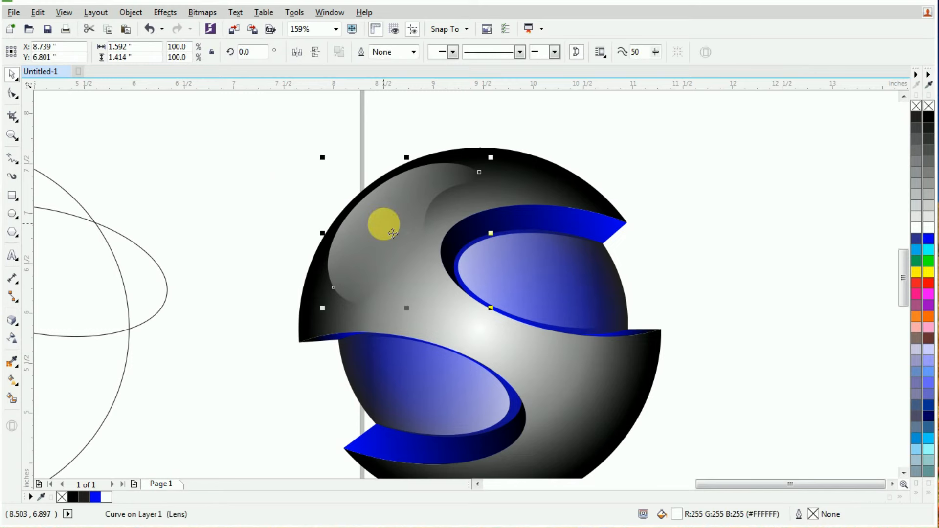
{"action": "left_click_drag", "start_coordinate": [393, 233], "coordinate": [420, 248]}
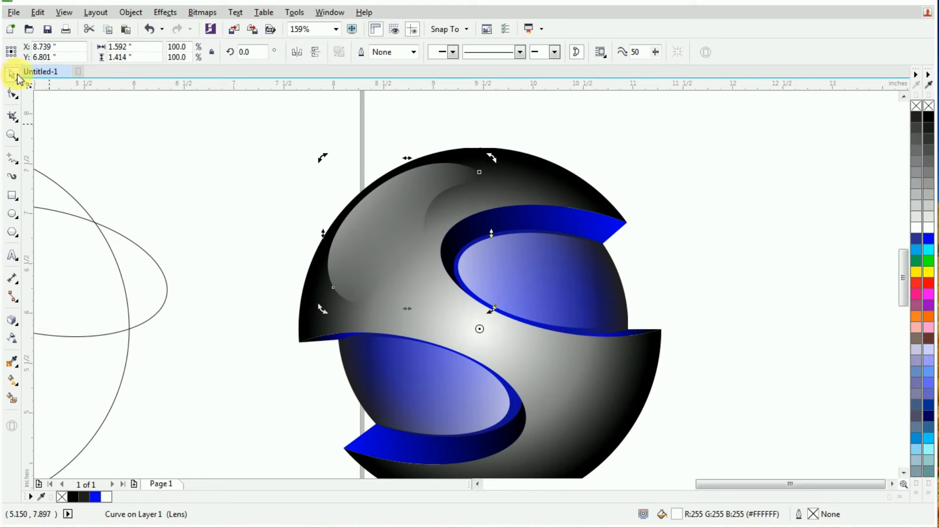
{"action": "left_click_drag", "start_coordinate": [493, 157], "coordinate": [479, 456]}
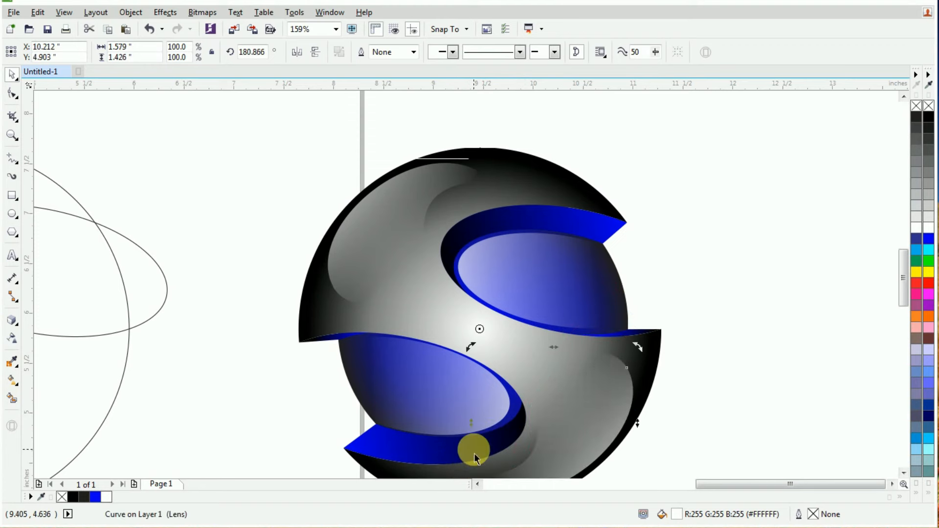
{"action": "left_click", "coordinate": [786, 312]}
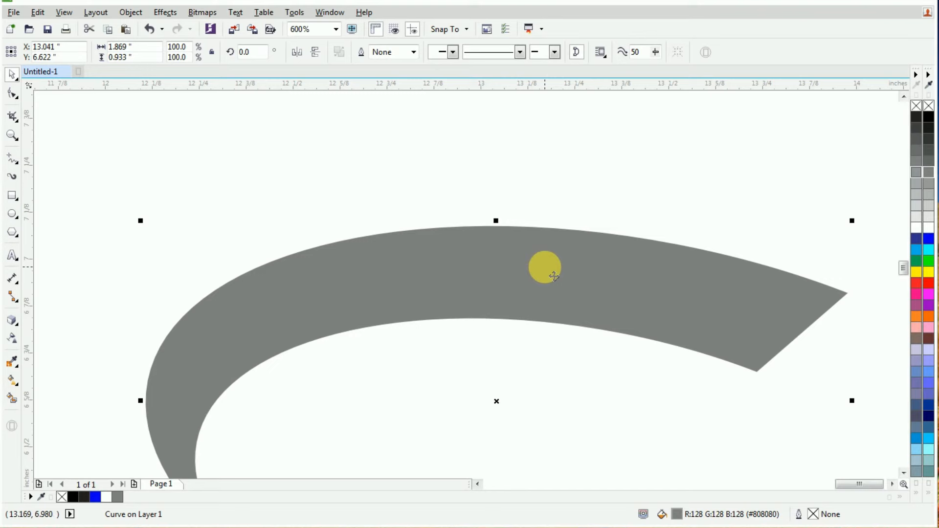
- Duplicate the grey face shape slightly down and to the left, and fill the copy dark grey
{"action": "mouse_move", "coordinate": [541, 266]}
{"action": "left_mouse_down"}
{"action": "mouse_move", "coordinate": [547, 285]}
{"action": "mouse_move", "coordinate": [538, 277]}
{"action": "left_mouse_up"}
{"action": "left_click", "coordinate": [923, 140]}
{"action": "left_click", "coordinate": [761, 186]}
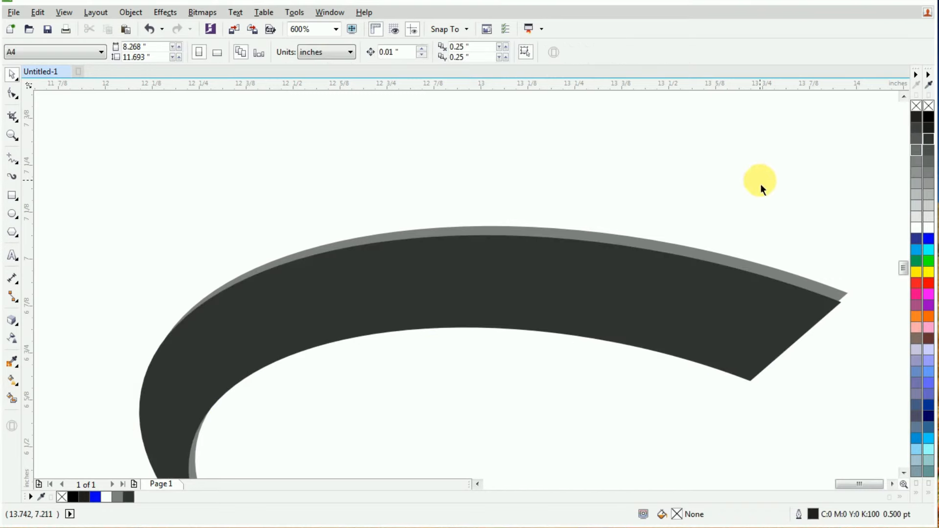
- Smart-fill the thin exposed strip along the grey shape's upper edge in black and remove its outline
{"action": "left_click", "coordinate": [13, 396]}
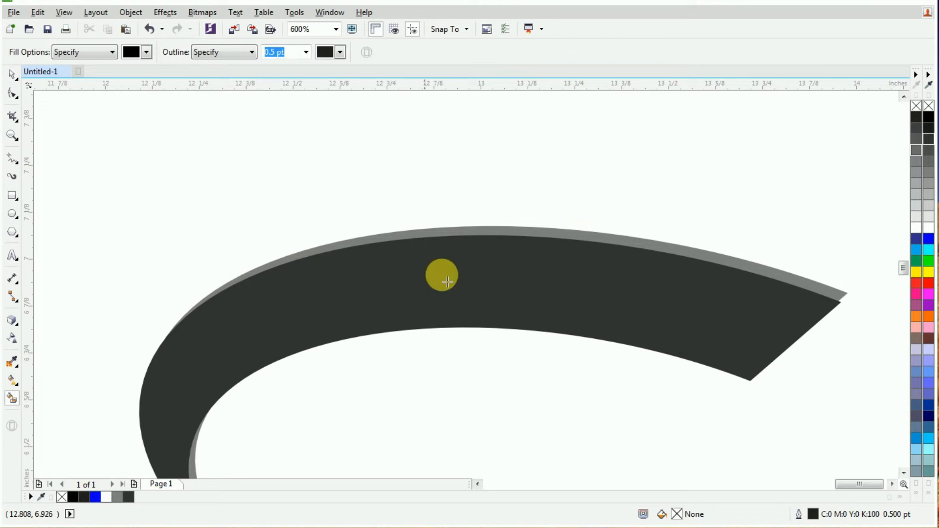
{"action": "left_click", "coordinate": [508, 235]}
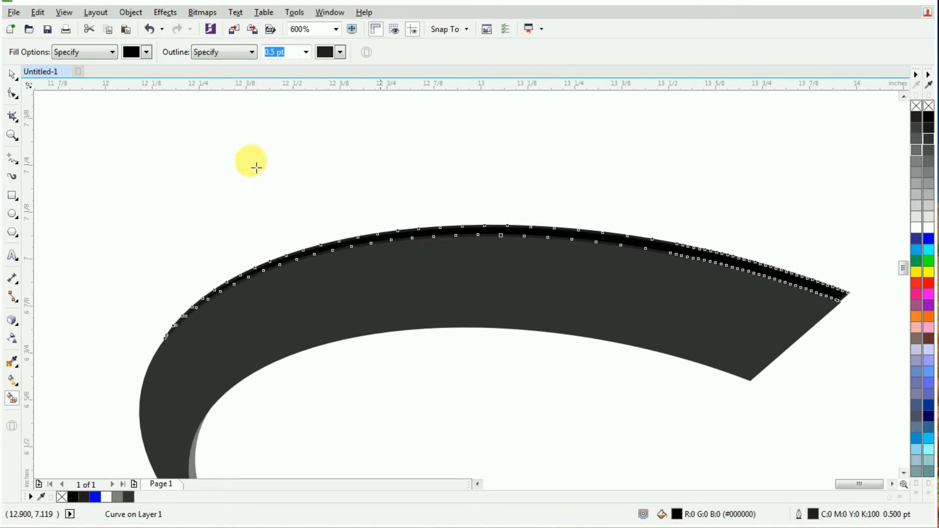
{"action": "left_click", "coordinate": [12, 74]}
{"action": "right_click", "coordinate": [928, 105]}
- Create a second thin black strip along the grey shape's lower edge and remove the two grey shapes
{"action": "left_click", "coordinate": [621, 222]}
{"action": "left_click", "coordinate": [568, 278]}
{"action": "left_click_drag", "start_coordinate": [564, 299], "coordinate": [589, 294]}
{"action": "right_click", "coordinate": [612, 294]}
{"action": "left_click", "coordinate": [636, 336]}
{"action": "left_click", "coordinate": [625, 285]}
{"action": "right_click", "coordinate": [616, 284]}
{"action": "left_click", "coordinate": [636, 337]}
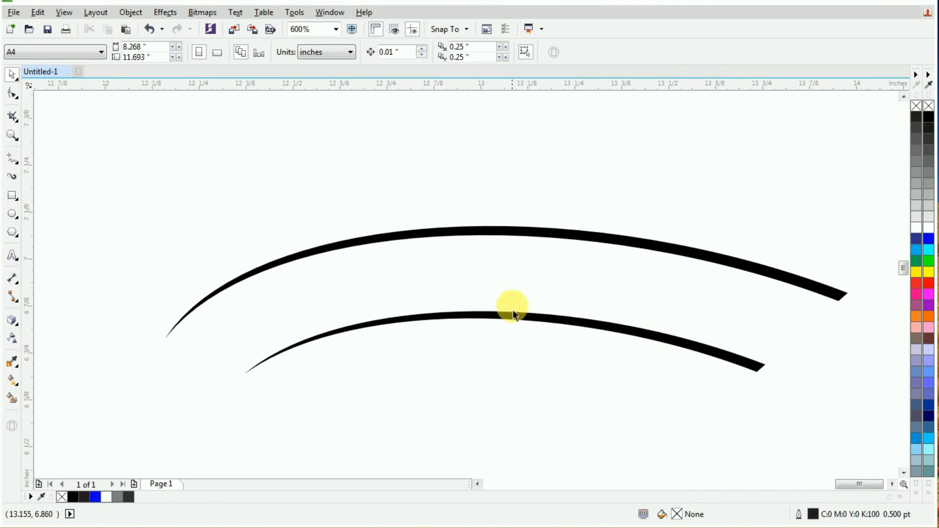
- Move the two black strips onto the upper blue extruded face, aligning them with its pointed right corner
{"action": "scroll", "coordinate": [524, 195], "scroll_direction": "down", "scroll_amount": 2}
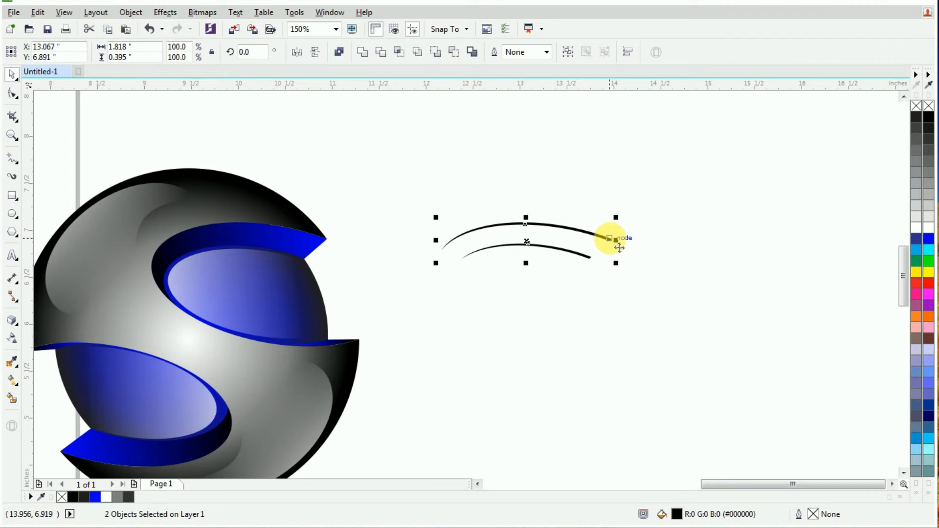
{"action": "left_click_drag", "start_coordinate": [620, 249], "coordinate": [334, 249]}
{"action": "scroll", "coordinate": [334, 249], "scroll_direction": "up", "scroll_amount": 8}
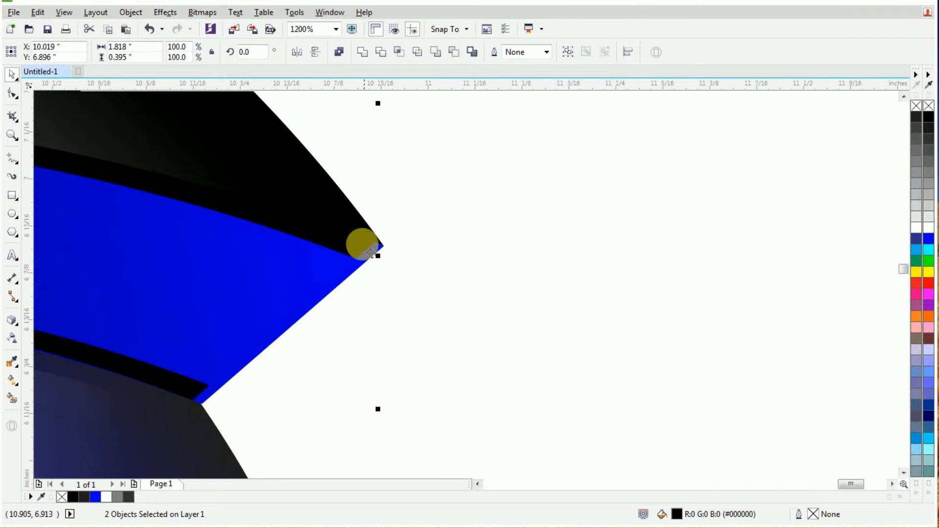
{"action": "left_click_drag", "start_coordinate": [389, 243], "coordinate": [406, 248]}
{"action": "scroll", "coordinate": [460, 254], "scroll_direction": "down", "scroll_amount": 6}
{"action": "left_click", "coordinate": [494, 268]}
- Give the upper black strip a linear fountain fill running from black at its right tip to white at its left end
{"action": "scroll", "coordinate": [335, 247], "scroll_direction": "up", "scroll_amount": 2}
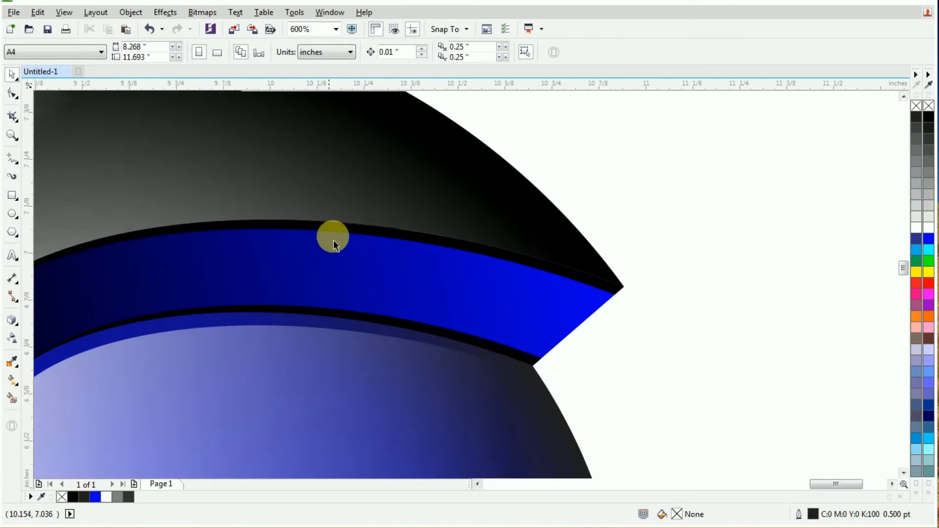
{"action": "left_click", "coordinate": [349, 226]}
{"action": "scroll", "coordinate": [528, 257], "scroll_direction": "down", "scroll_amount": 2}
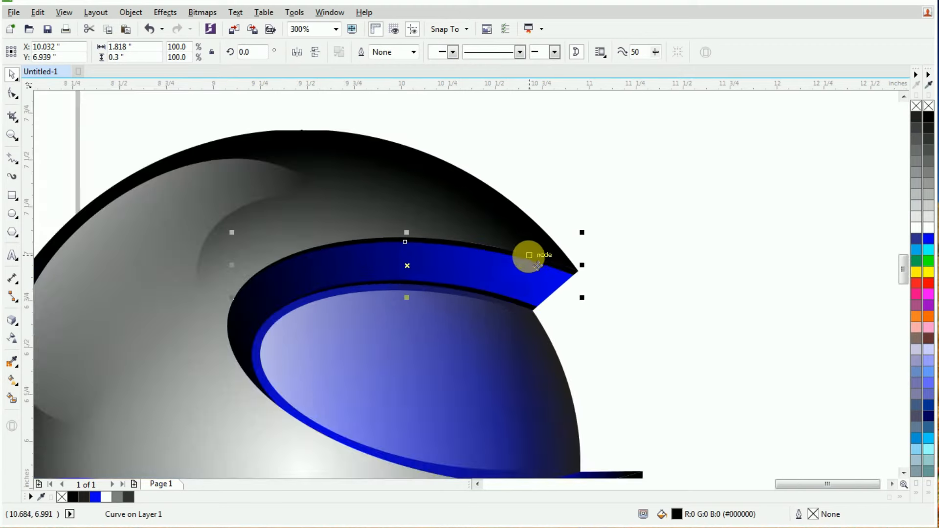
{"action": "left_click", "coordinate": [12, 379]}
{"action": "left_click_drag", "start_coordinate": [576, 269], "coordinate": [227, 311]}
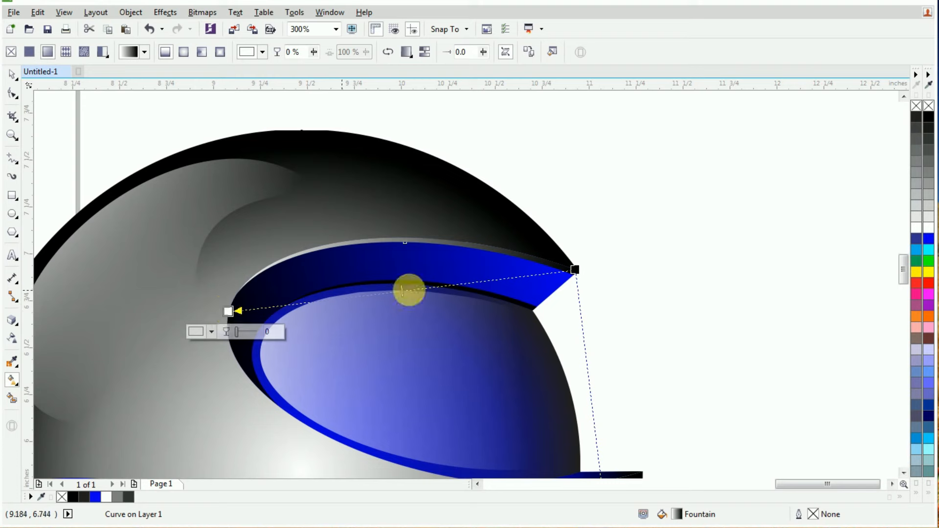
{"action": "left_click_drag", "start_coordinate": [576, 270], "coordinate": [586, 269]}
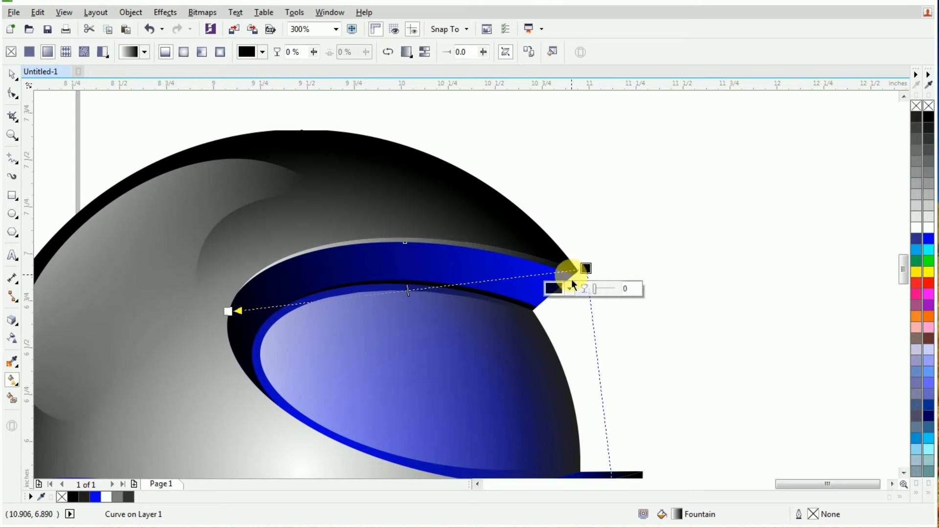
- Add alternating white and grey colour nodes along the upper strip's gradient for a metallic look, starting with white at 15%
{"action": "double_click", "coordinate": [533, 275]}
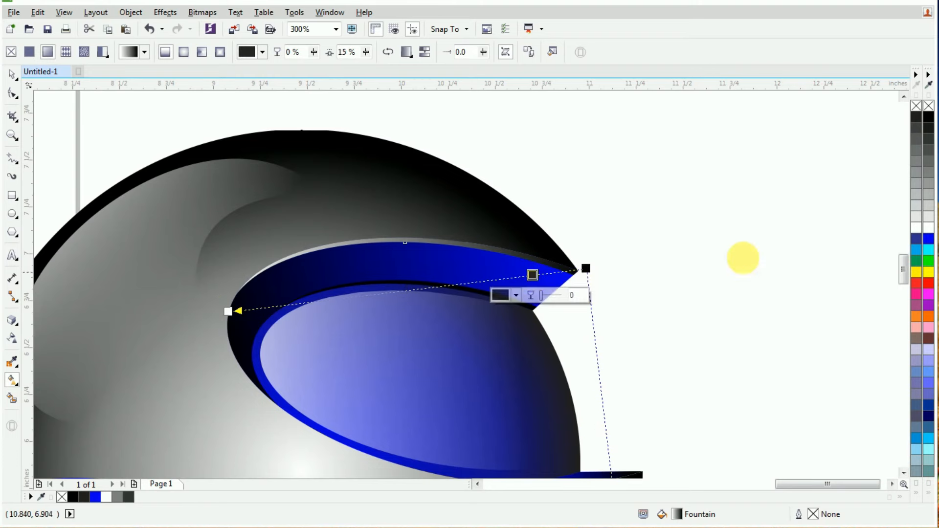
{"action": "left_click", "coordinate": [916, 228]}
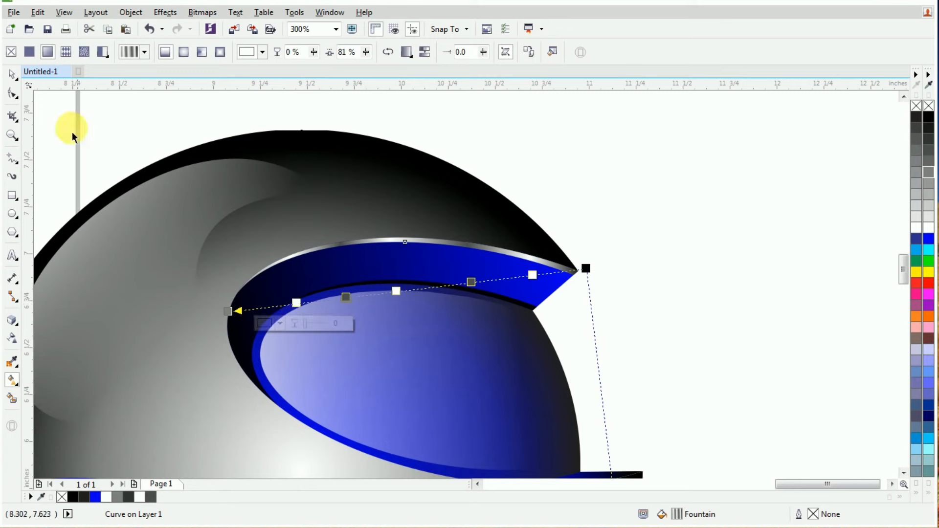
{"action": "left_click", "coordinate": [12, 74]}
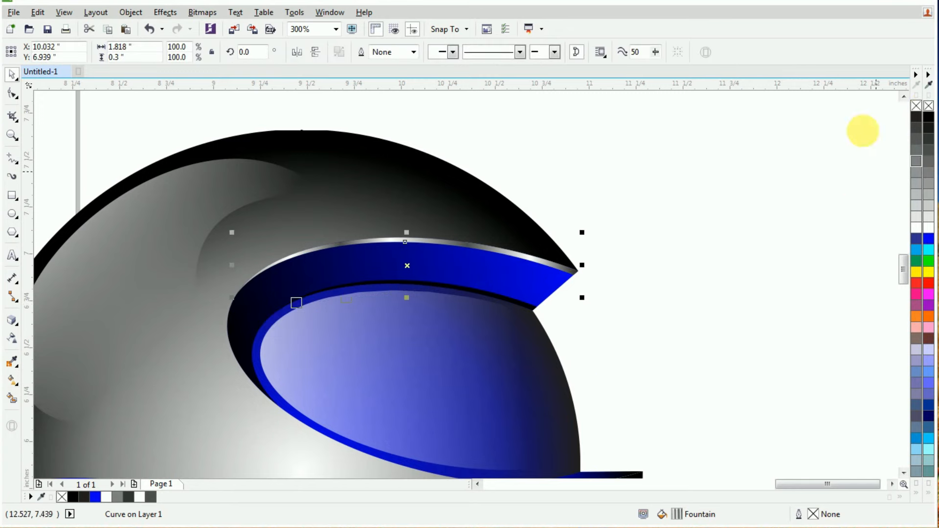
{"action": "left_click", "coordinate": [714, 242]}
- Fill the black strip along the upper blue face's lower edge with dark blue #021870
{"action": "scroll", "coordinate": [463, 302], "scroll_direction": "up", "scroll_amount": 1}
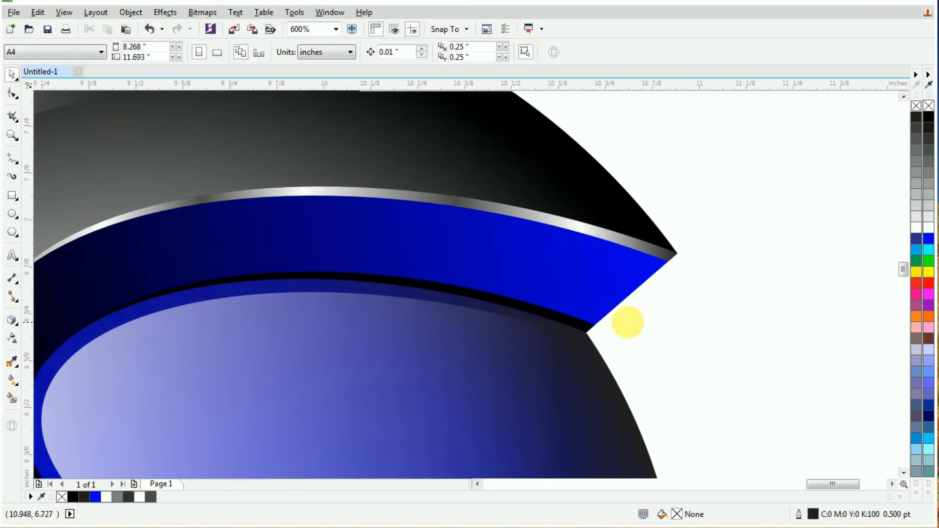
{"action": "left_click", "coordinate": [577, 319]}
{"action": "scroll", "coordinate": [580, 323], "scroll_direction": "up", "scroll_amount": 1}
{"action": "scroll", "coordinate": [579, 322], "scroll_direction": "up", "scroll_amount": 1}
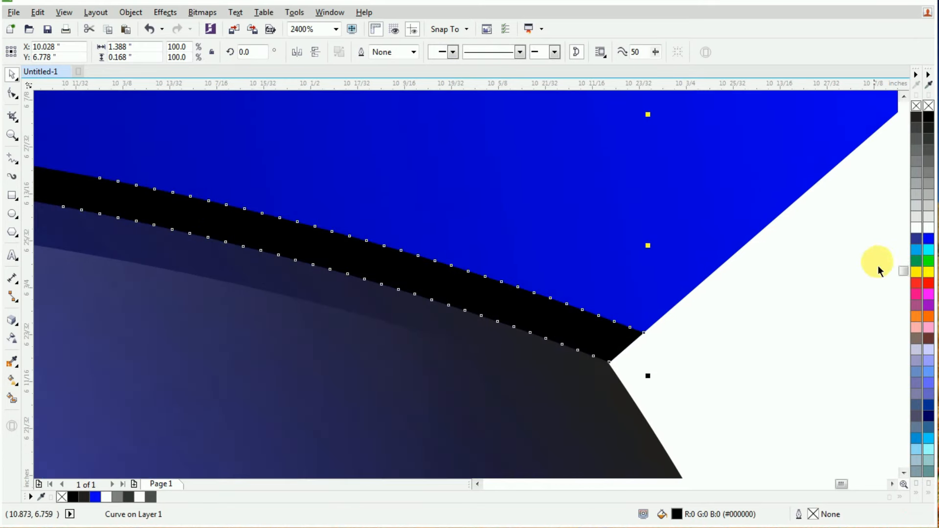
{"action": "left_click", "coordinate": [930, 243]}
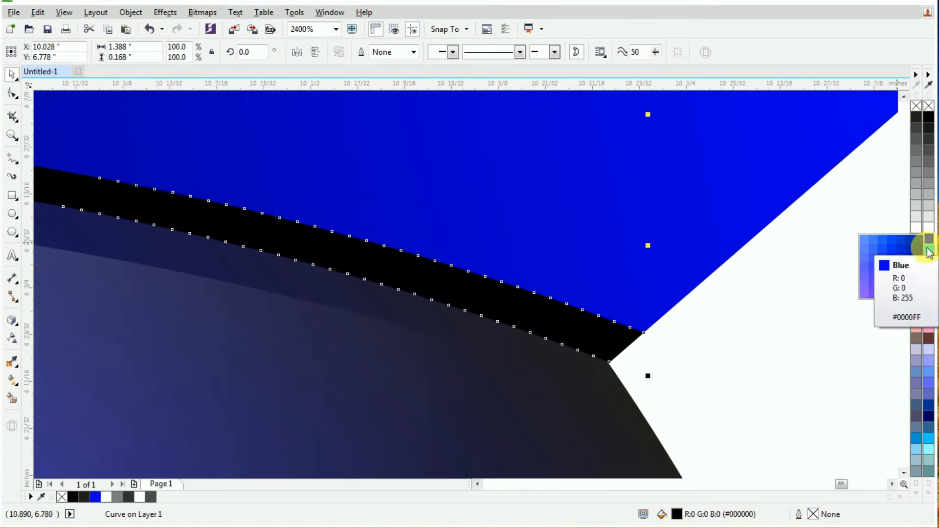
{"action": "left_click", "coordinate": [921, 251]}
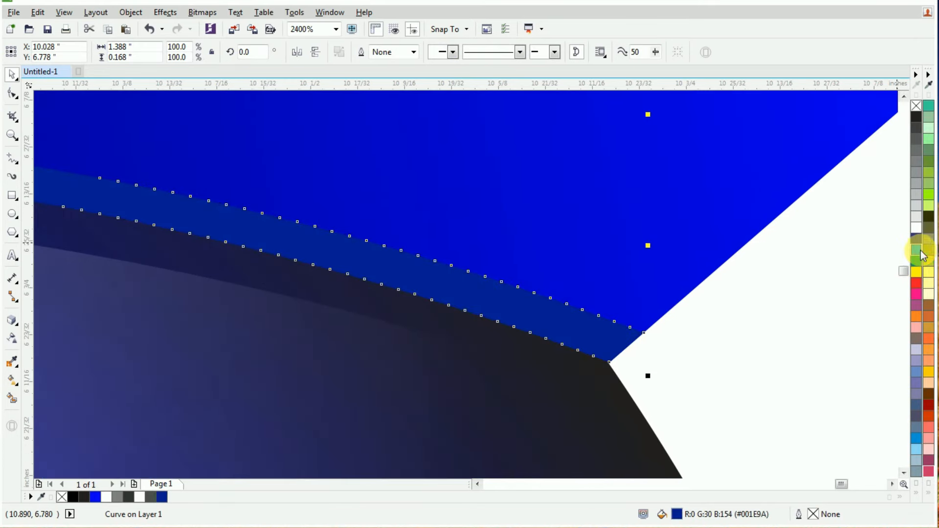
{"action": "double_click", "coordinate": [677, 514]}
{"action": "left_click_drag", "start_coordinate": [501, 251], "coordinate": [504, 262]}
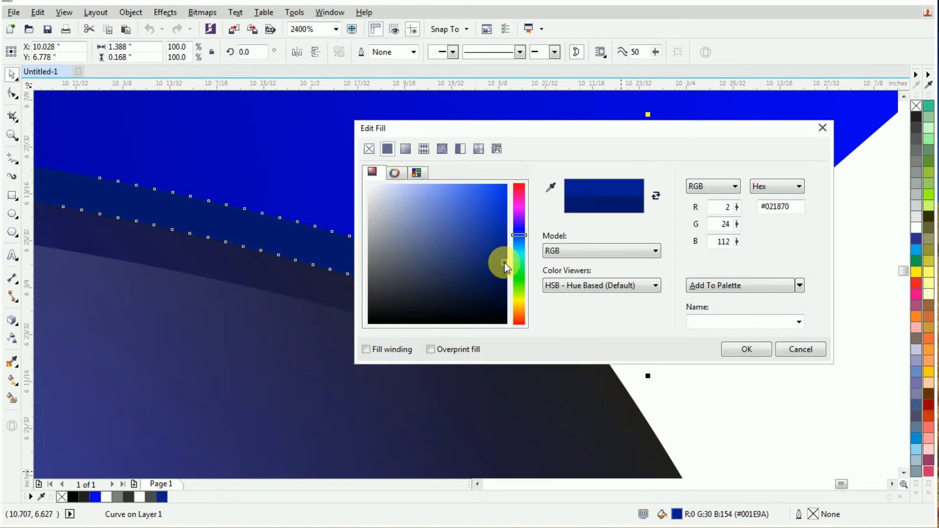
{"action": "left_click", "coordinate": [755, 349]}
{"action": "left_click", "coordinate": [746, 330]}
- Place a copy of the lower blue extruded face to the left of the sphere and fill it grey
{"action": "scroll", "coordinate": [759, 335], "scroll_direction": "down", "scroll_amount": 2}
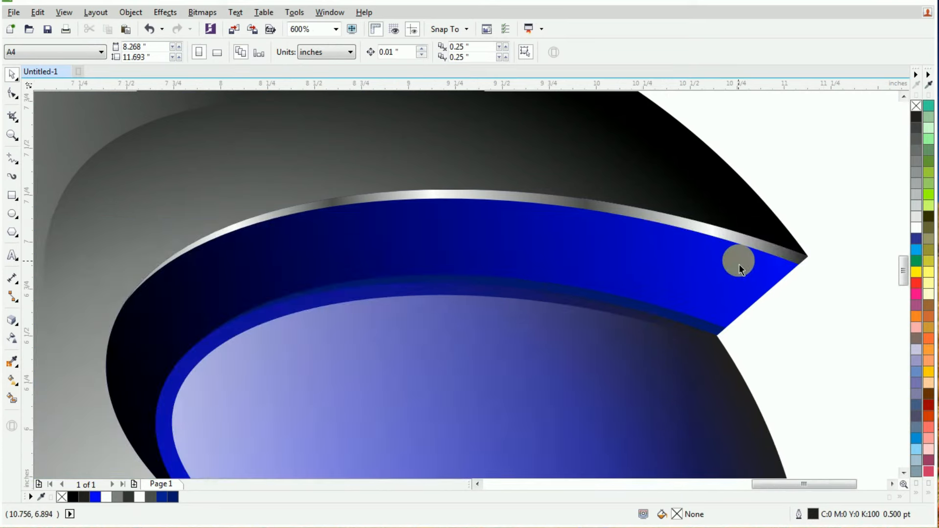
{"action": "scroll", "coordinate": [739, 261], "scroll_direction": "down", "scroll_amount": 1}
{"action": "scroll", "coordinate": [741, 254], "scroll_direction": "down", "scroll_amount": 2}
{"action": "scroll", "coordinate": [704, 303], "scroll_direction": "up", "scroll_amount": 2}
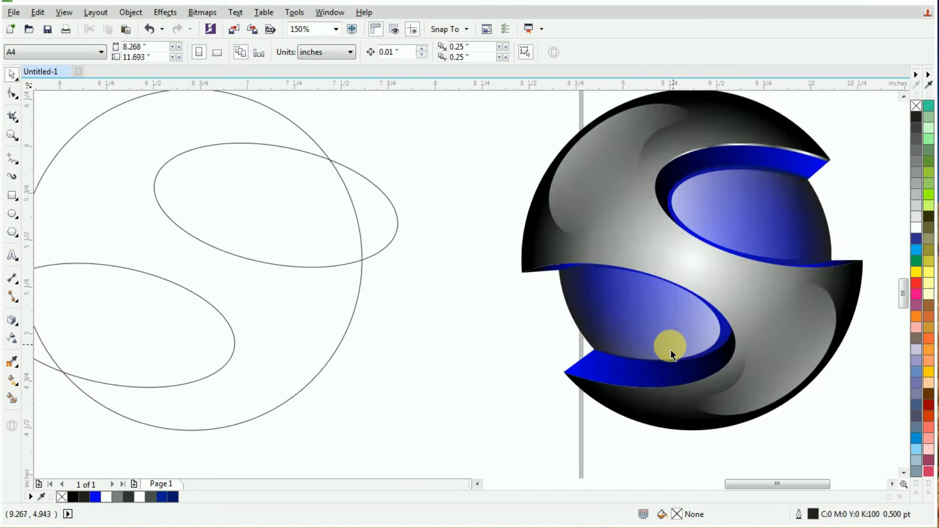
{"action": "left_click_drag", "start_coordinate": [600, 409], "coordinate": [204, 406]}
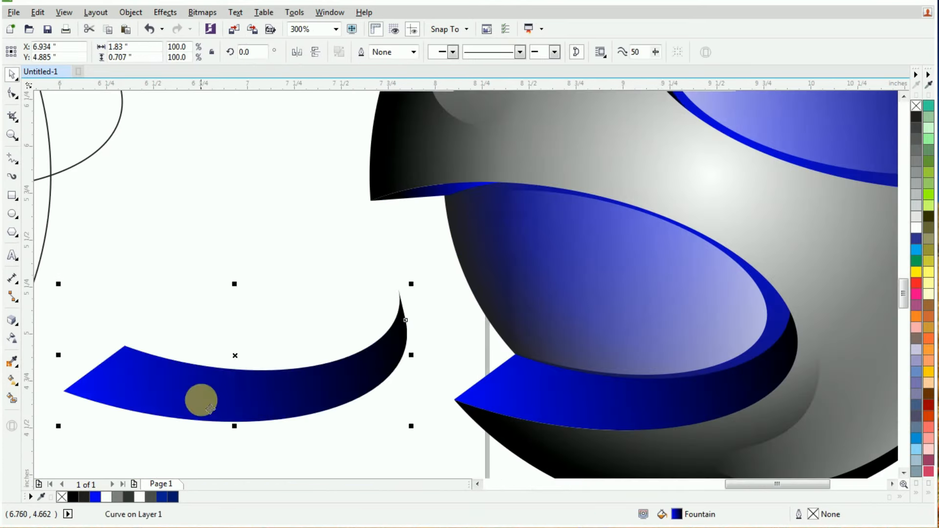
{"action": "left_click", "coordinate": [916, 172]}
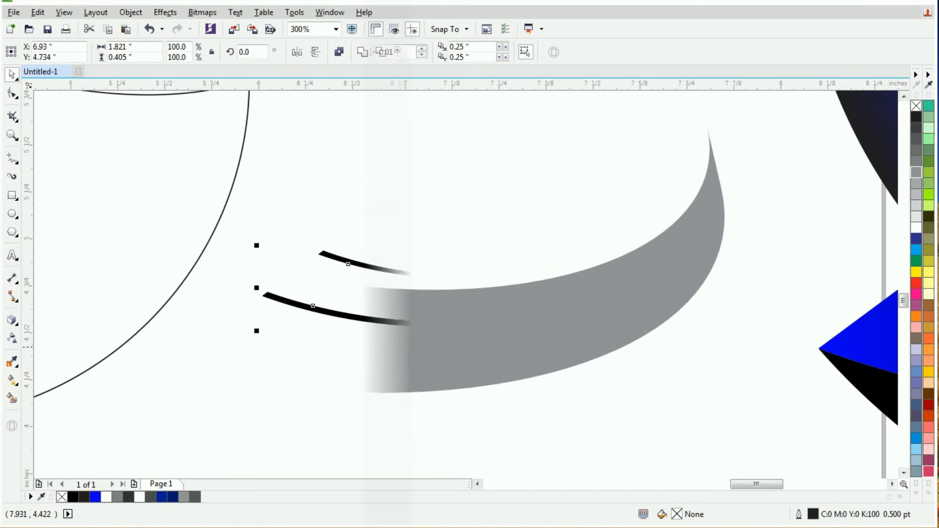
- Move the two black strips onto the lower blue extruded face, aligning them with its pointed left corner
{"action": "left_click_drag", "start_coordinate": [271, 303], "coordinate": [657, 306]}
{"action": "scroll", "coordinate": [680, 292], "scroll_direction": "up", "scroll_amount": 3}
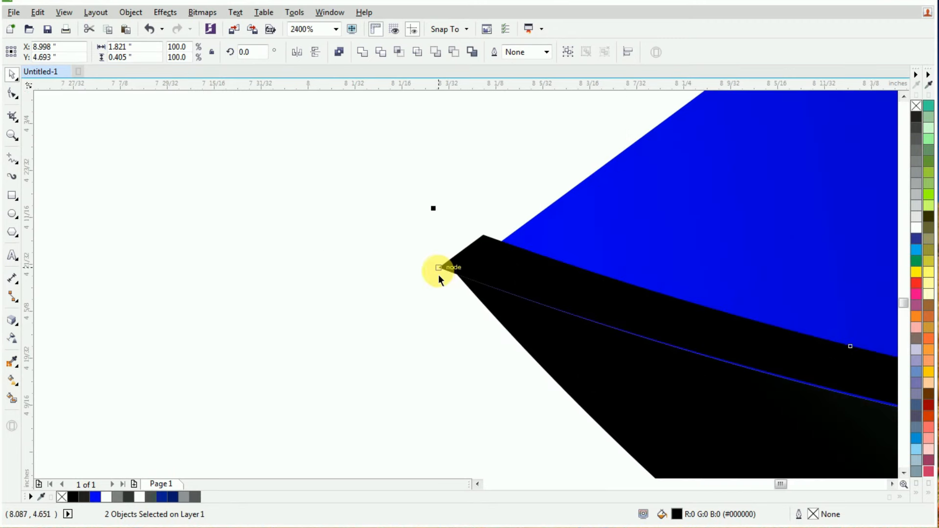
{"action": "left_click_drag", "start_coordinate": [438, 276], "coordinate": [468, 278]}
{"action": "left_click", "coordinate": [413, 301]}
{"action": "scroll", "coordinate": [290, 287], "scroll_direction": "down", "scroll_amount": 3}
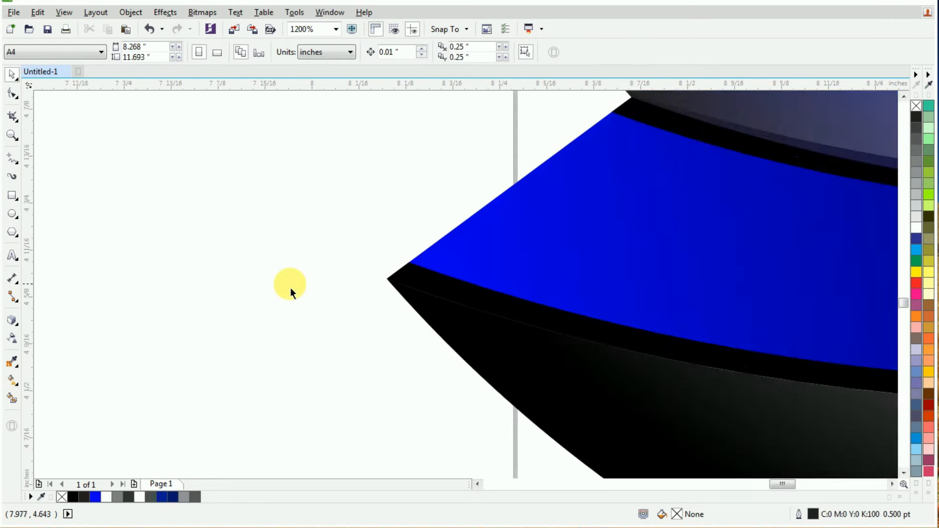
- Copy the fill properties of the upper blue face's metallic strip onto the black strip along the lower blue face's bottom edge
{"action": "left_click", "coordinate": [420, 309]}
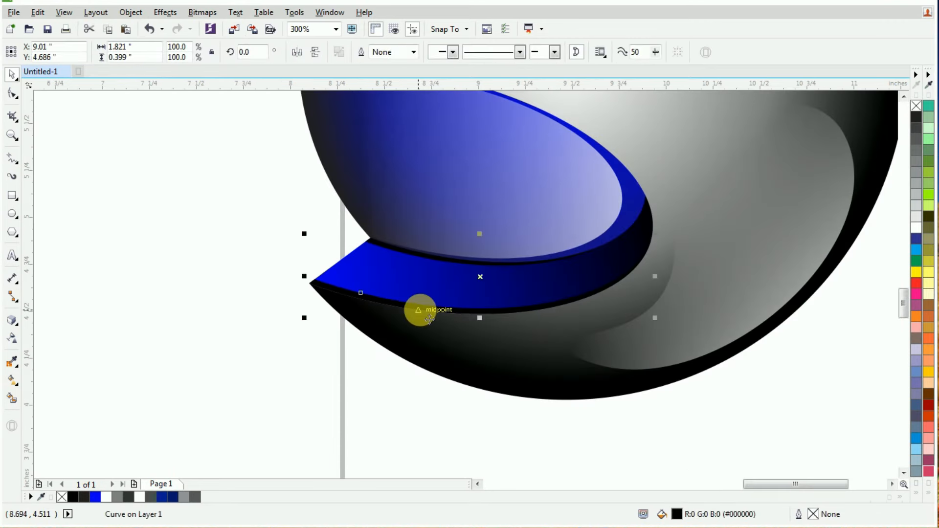
{"action": "scroll", "coordinate": [455, 394], "scroll_direction": "down", "scroll_amount": 1}
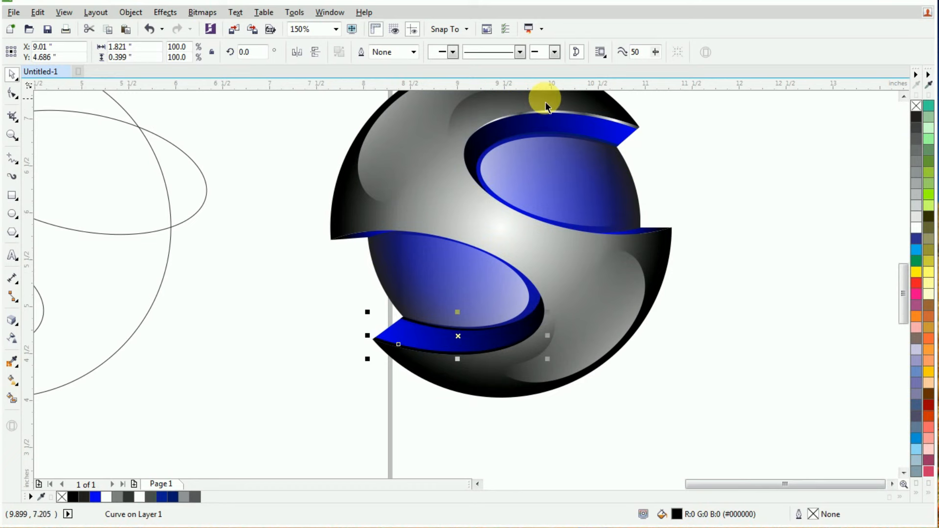
{"action": "scroll", "coordinate": [545, 102], "scroll_direction": "up", "scroll_amount": 1}
{"action": "scroll", "coordinate": [545, 103], "scroll_direction": "down", "scroll_amount": 1}
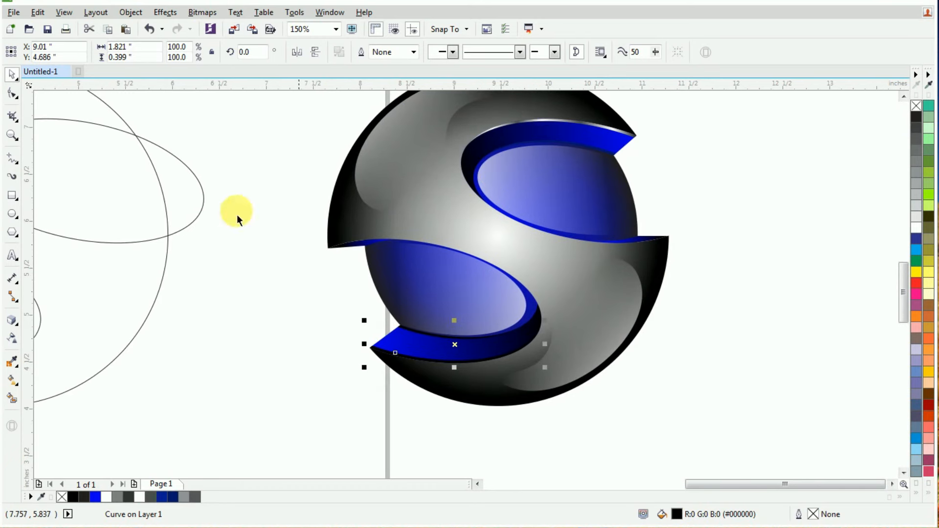
{"action": "left_click", "coordinate": [37, 12]}
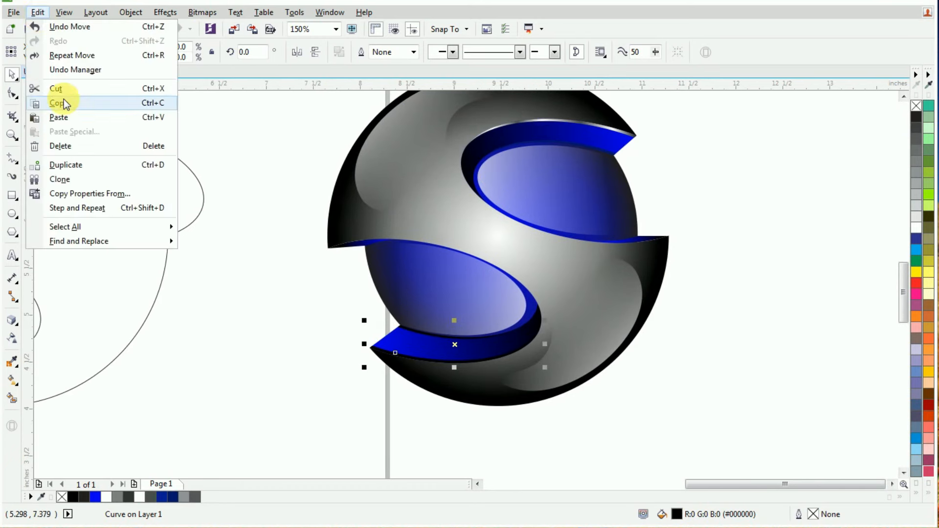
{"action": "left_click", "coordinate": [68, 193]}
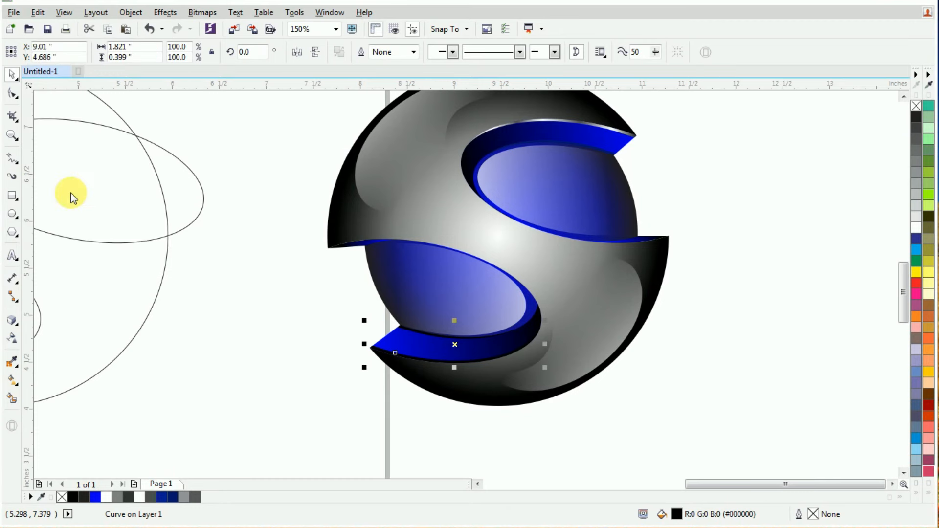
{"action": "left_click", "coordinate": [364, 251]}
{"action": "left_click", "coordinate": [481, 289]}
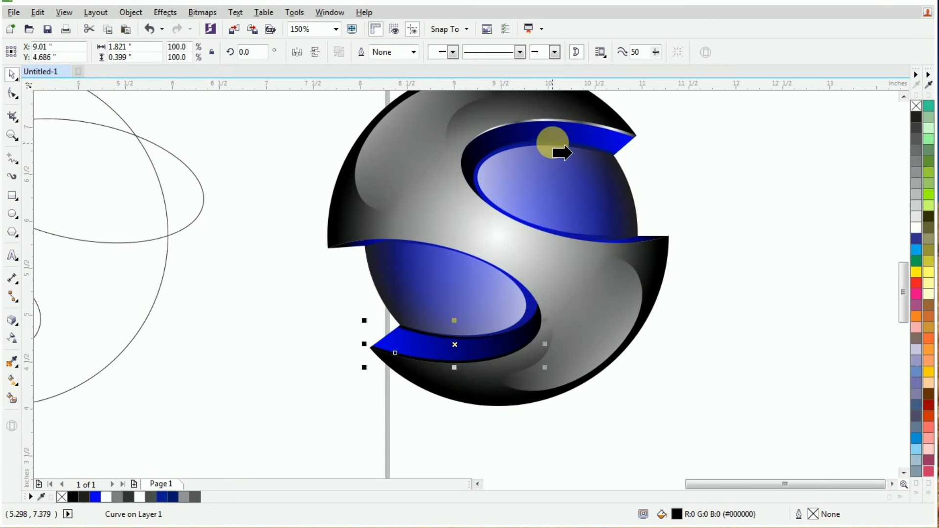
{"action": "left_click", "coordinate": [568, 120]}
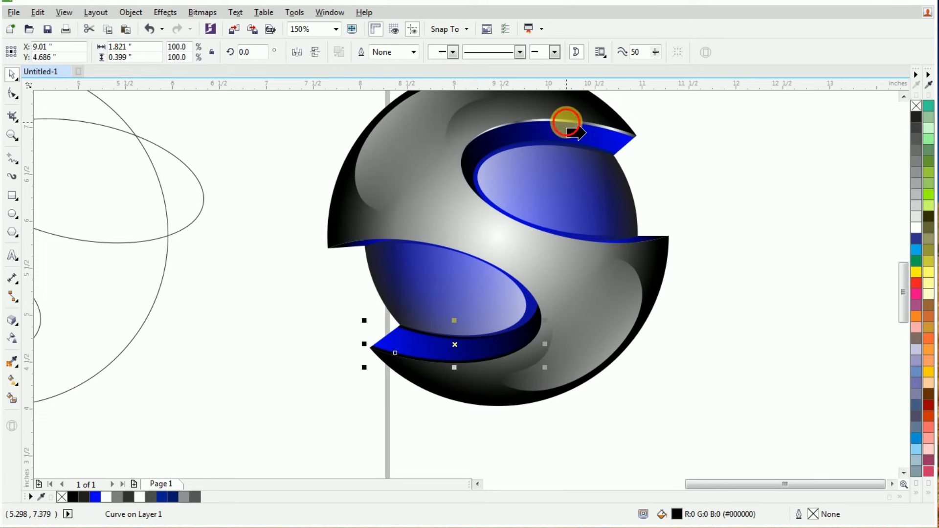
{"action": "left_click", "coordinate": [325, 358]}
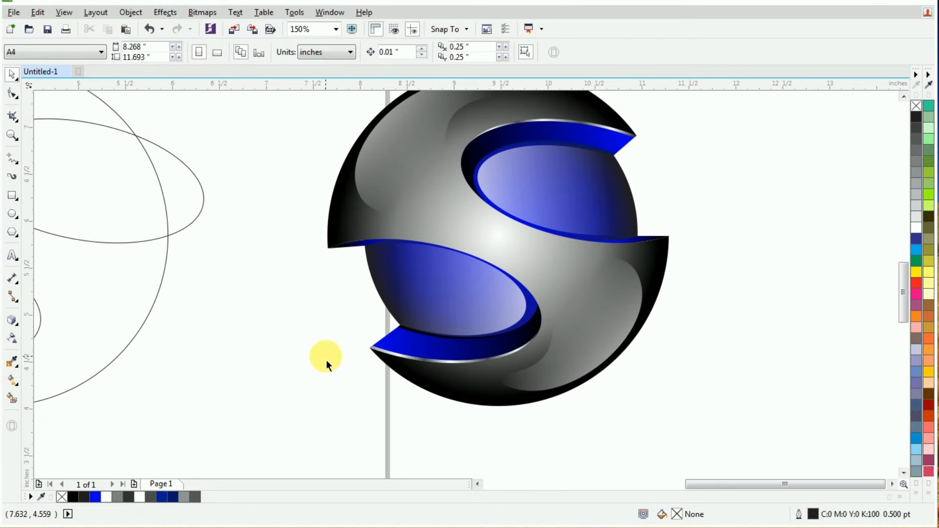
- Fill the remaining black strip along the lower blue face's upper edge with dark blue #021870
{"action": "left_click", "coordinate": [404, 361]}
{"action": "scroll", "coordinate": [426, 336], "scroll_direction": "up", "scroll_amount": 4}
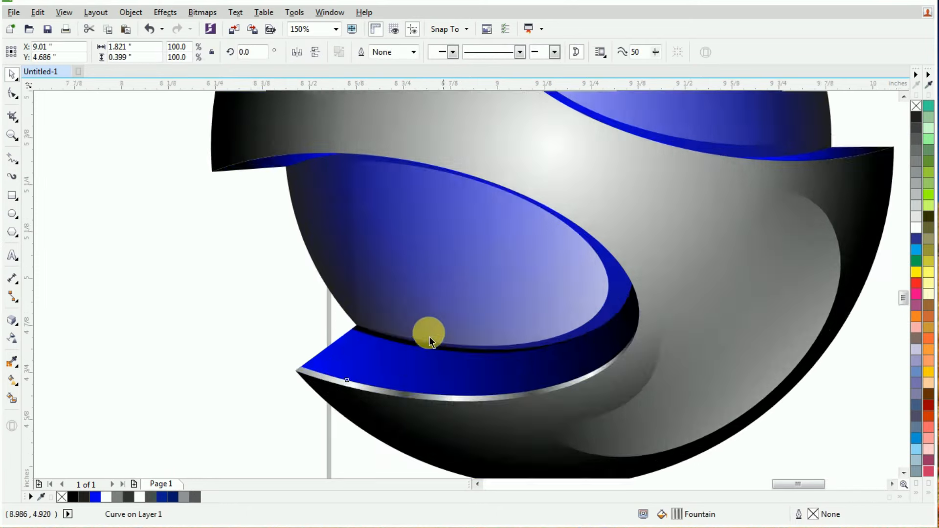
{"action": "left_click", "coordinate": [391, 371]}
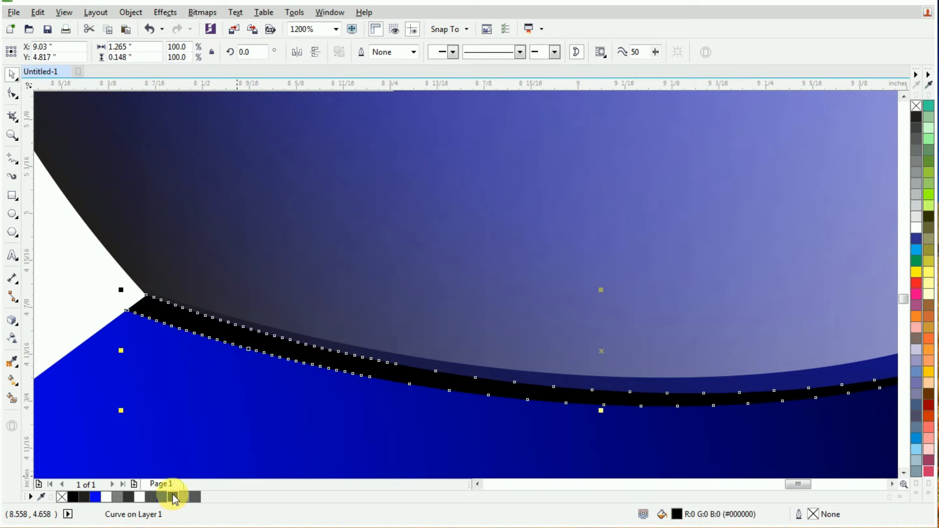
{"action": "left_click", "coordinate": [183, 498]}
{"action": "scroll", "coordinate": [340, 315], "scroll_direction": "down", "scroll_amount": 2}
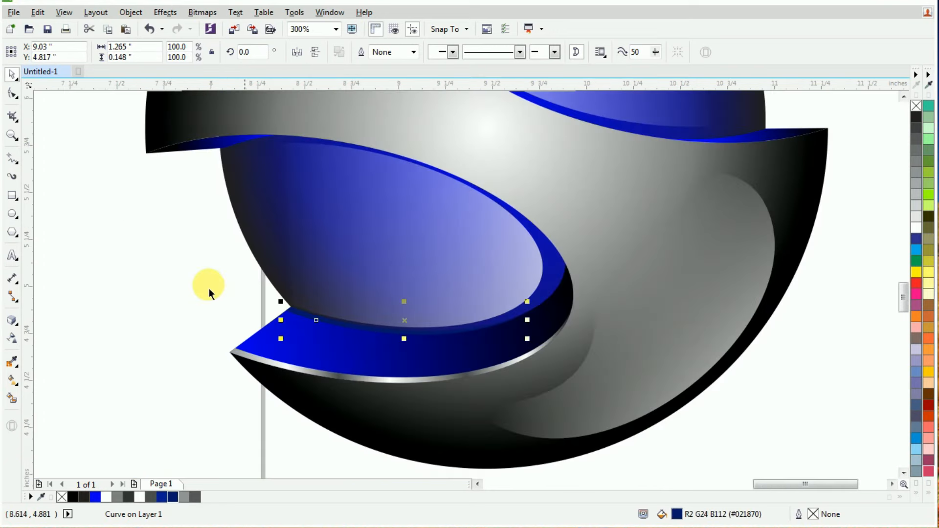
{"action": "left_click", "coordinate": [209, 288]}
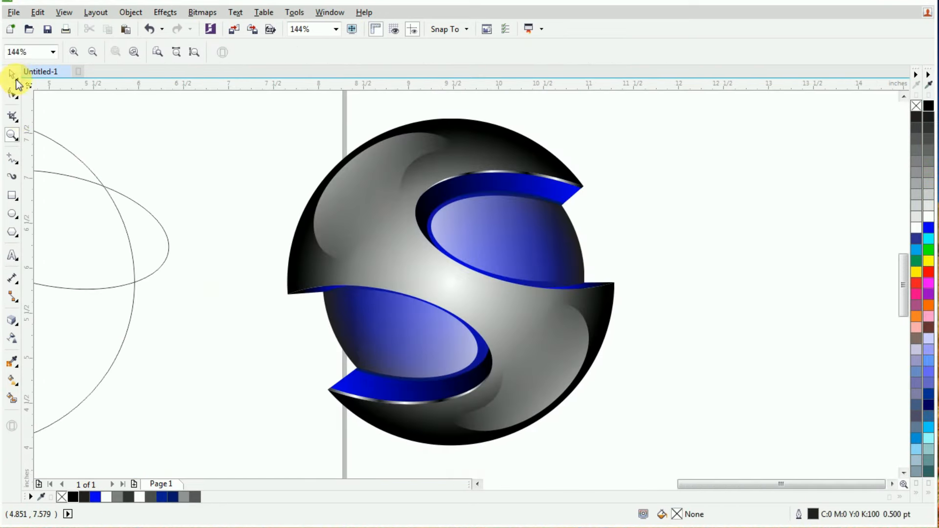
- Draw a flat ellipse about 1.239 by 0.37 inches to the right of the sphere, filled black with no outline
{"action": "left_click", "coordinate": [16, 74]}
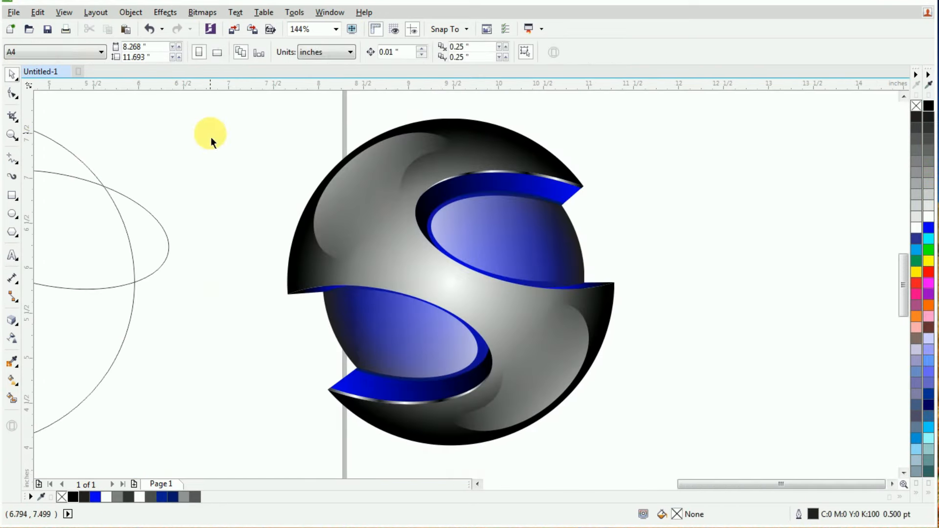
{"action": "left_click", "coordinate": [12, 214]}
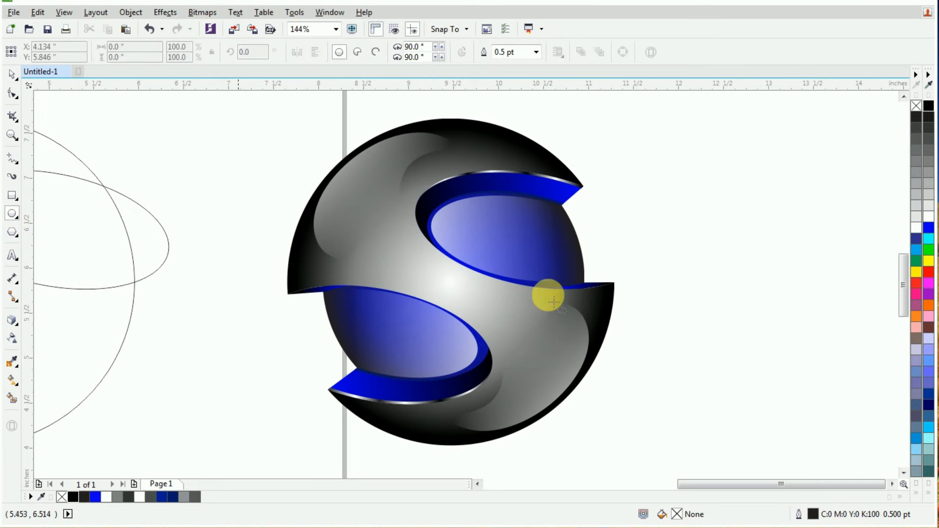
{"action": "left_click_drag", "start_coordinate": [645, 254], "coordinate": [756, 284]}
{"action": "key", "text": "space"}
{"action": "left_click", "coordinate": [929, 106]}
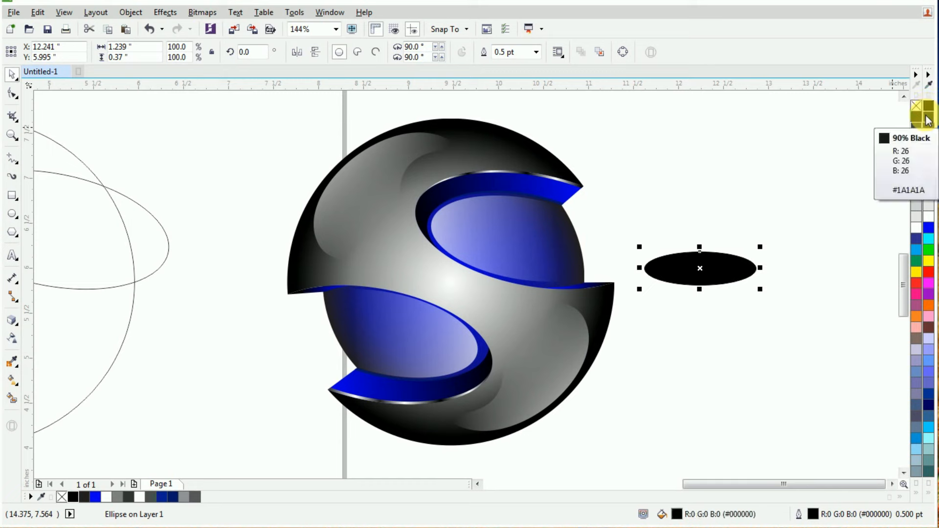
{"action": "right_click", "coordinate": [917, 106]}
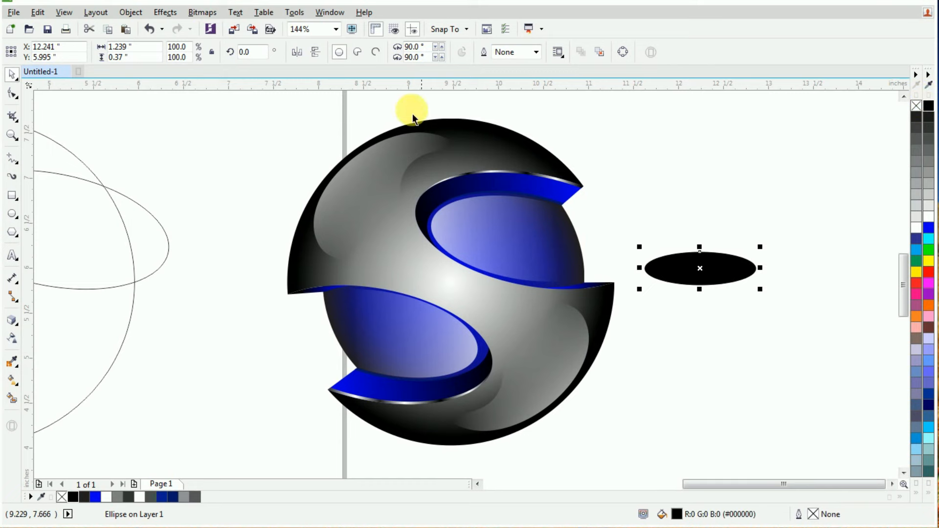
- Convert the black ellipse to a bitmap and apply a Gaussian Blur with a 35-pixel radius
{"action": "left_click", "coordinate": [166, 12]}
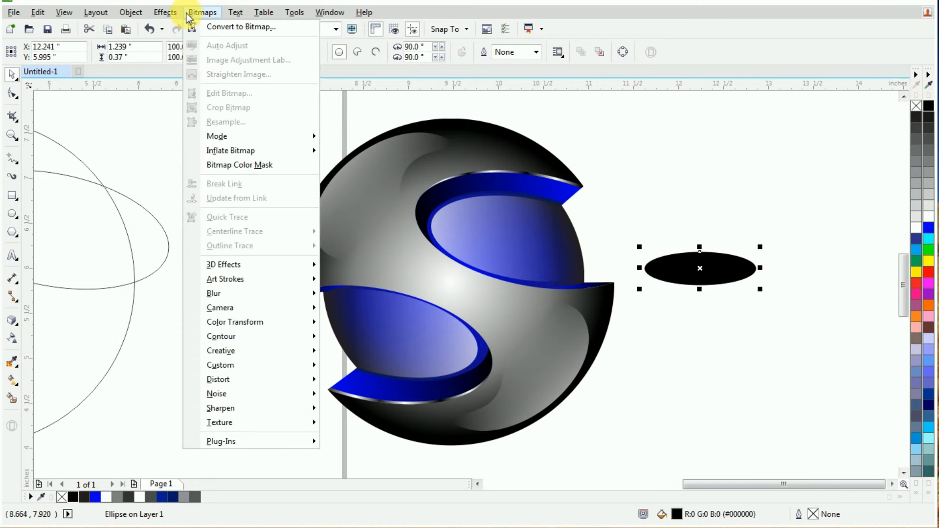
{"action": "left_click", "coordinate": [201, 28]}
{"action": "left_click", "coordinate": [430, 324]}
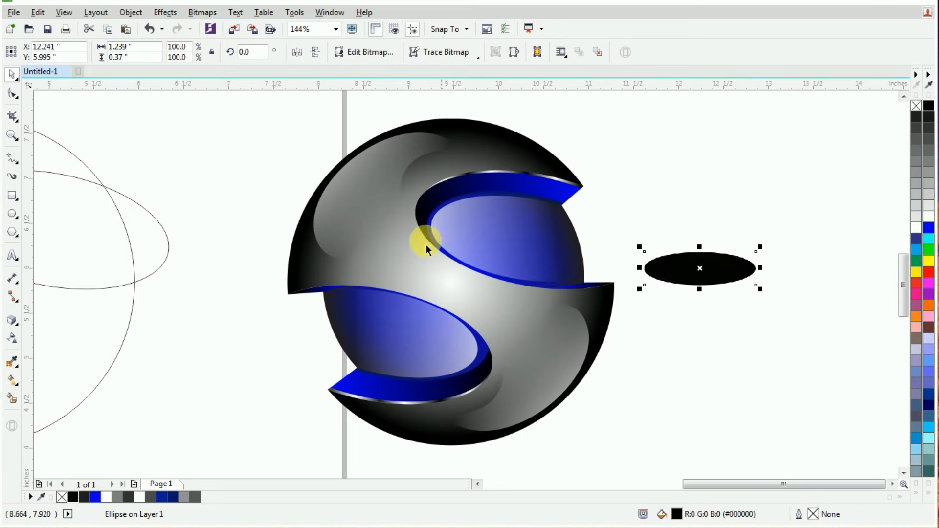
{"action": "left_click", "coordinate": [201, 13]}
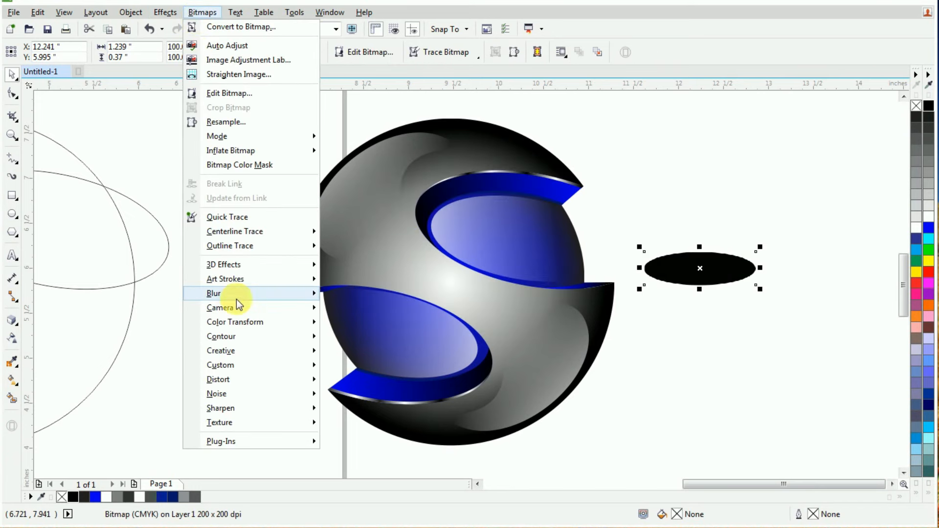
{"action": "mouse_move", "coordinate": [239, 295]}
{"action": "left_click", "coordinate": [387, 309]}
{"action": "left_click_drag", "start_coordinate": [405, 251], "coordinate": [411, 252]}
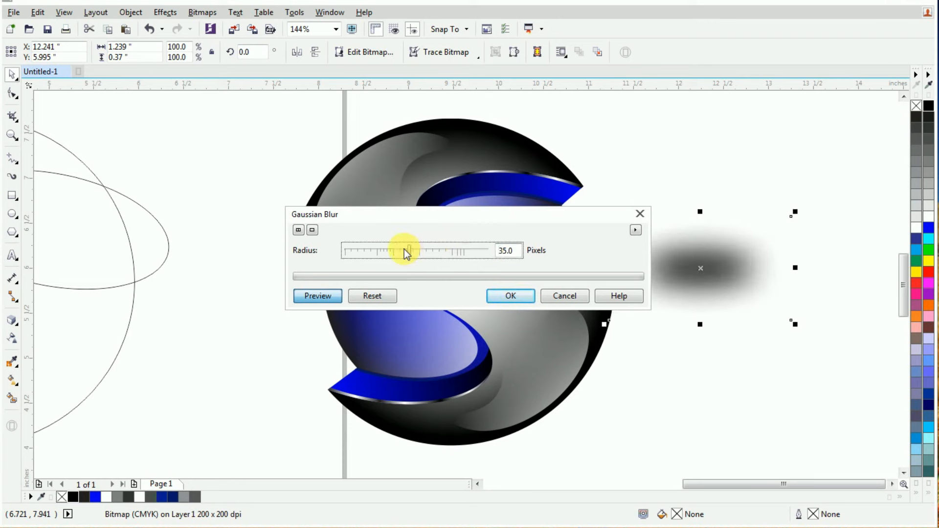
{"action": "left_click", "coordinate": [492, 294]}
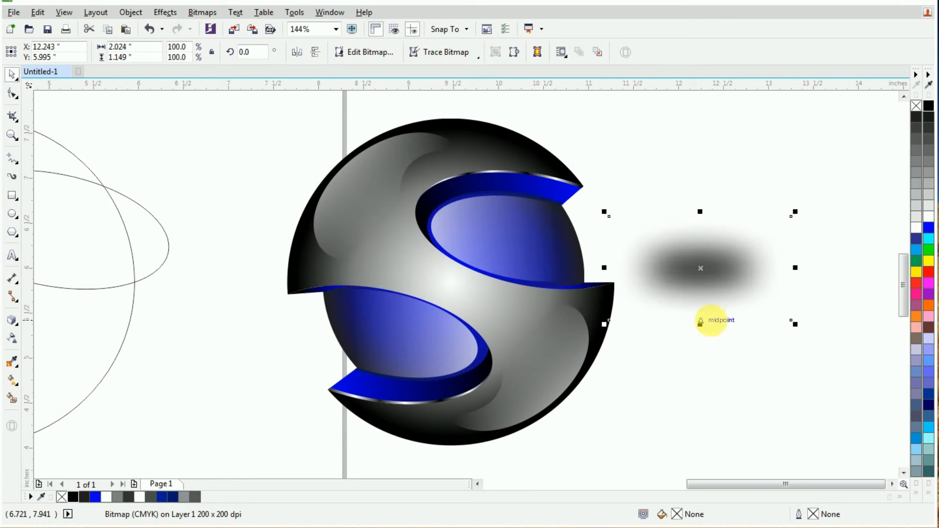
- Squash the blurred ellipse to 62.3% of its height and place it behind the sphere's base as a shadow
{"action": "left_click_drag", "start_coordinate": [699, 325], "coordinate": [707, 294]}
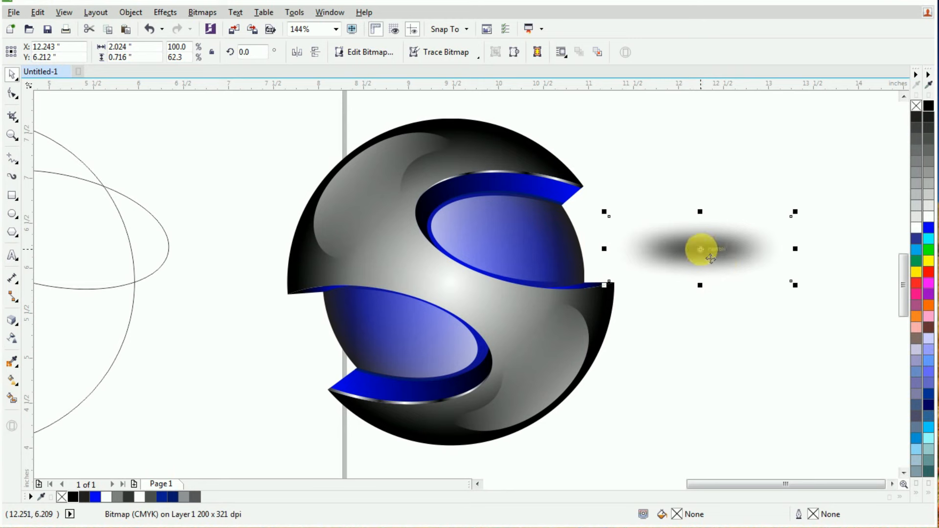
{"action": "left_click_drag", "start_coordinate": [707, 258], "coordinate": [457, 449]}
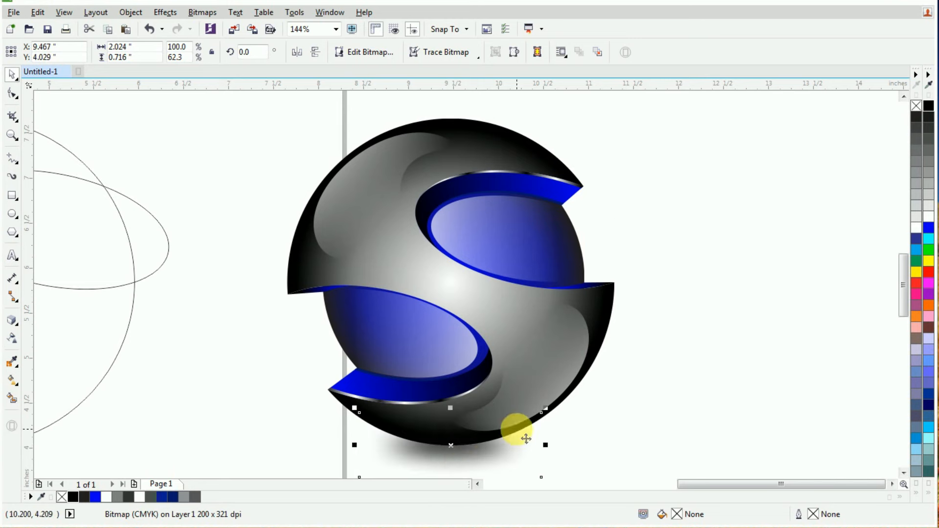
- Fade the mirrored copy below the sphere downward with a gradual transparency as a reflection, and preview the logo full screen
{"action": "scroll", "coordinate": [528, 246], "scroll_direction": "down", "scroll_amount": 2}
{"action": "left_click", "coordinate": [11, 338]}
{"action": "left_click_drag", "start_coordinate": [494, 323], "coordinate": [501, 372]}
{"action": "left_click", "coordinate": [12, 75]}
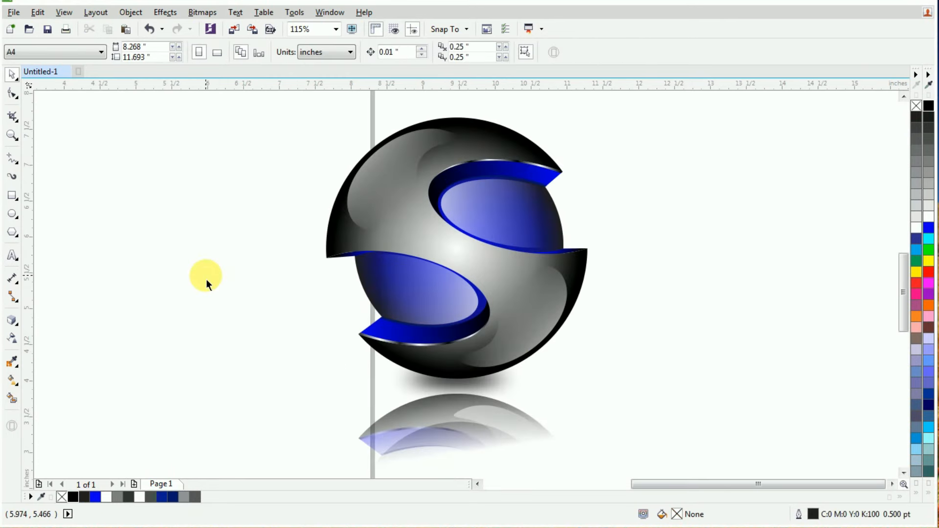
{"action": "key", "text": "F9"}
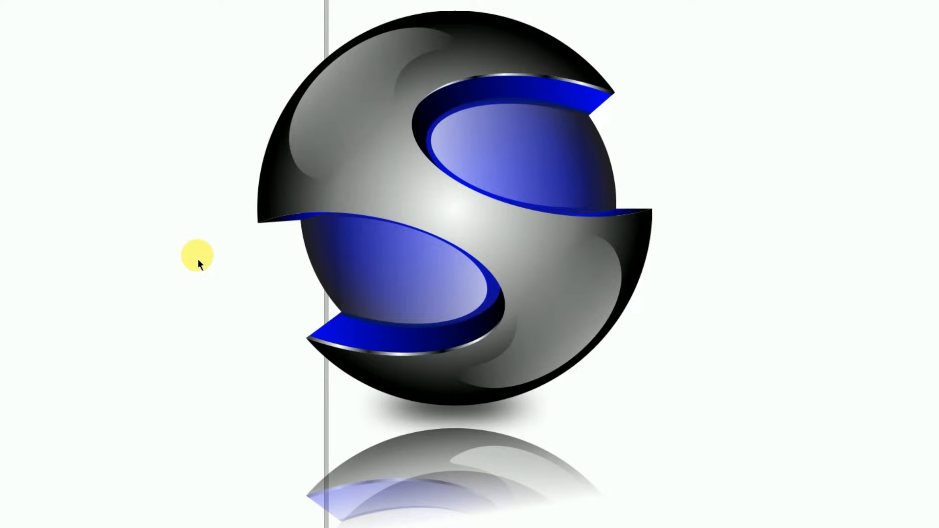